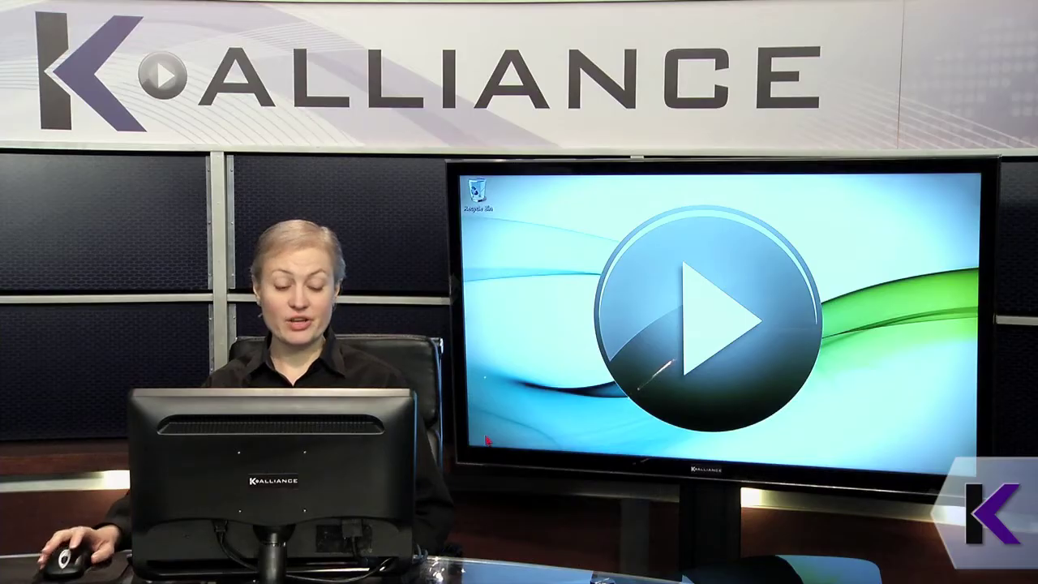
Launch Illustrator CS6 from the Windows taskbar so its empty workspace appears
{"action": "left_click", "coordinate": [141, 576]}
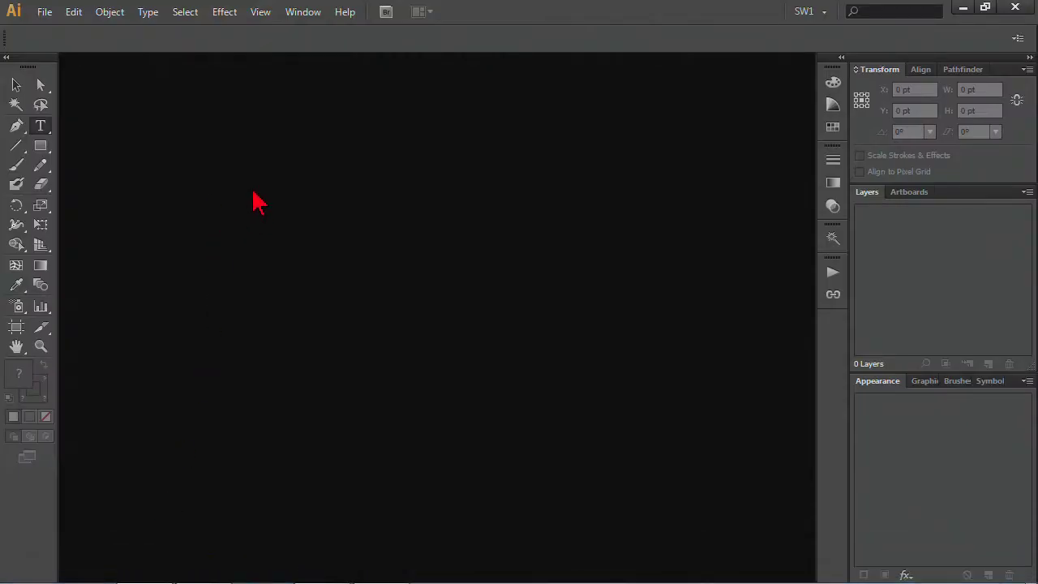
Open '1-1 Artboard Layers Cover + Spine' from Illustrator Projects despite missing fonts, showing the full spread
{"action": "left_click", "coordinate": [42, 12]}
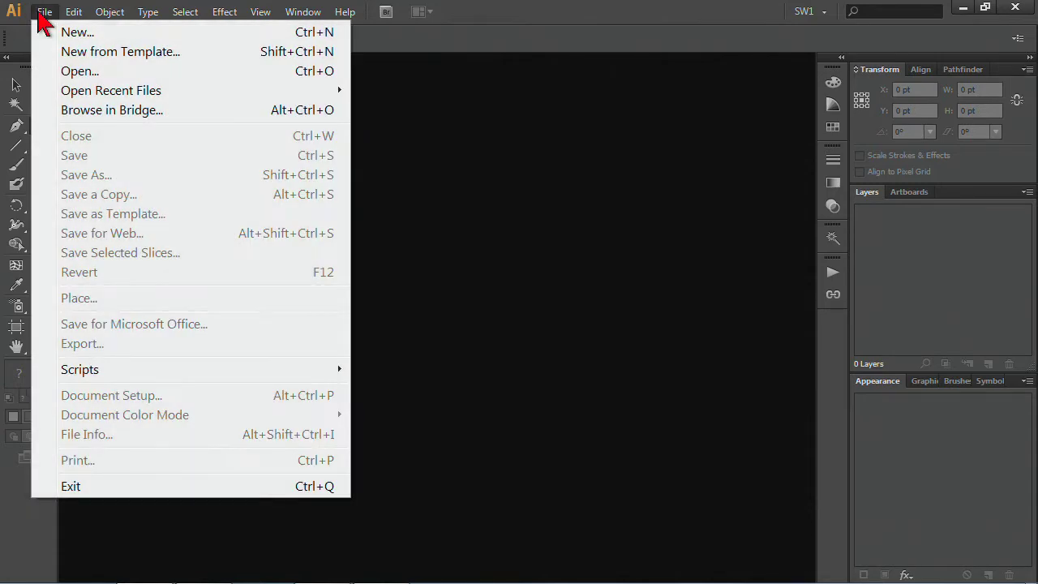
{"action": "left_click", "coordinate": [70, 74]}
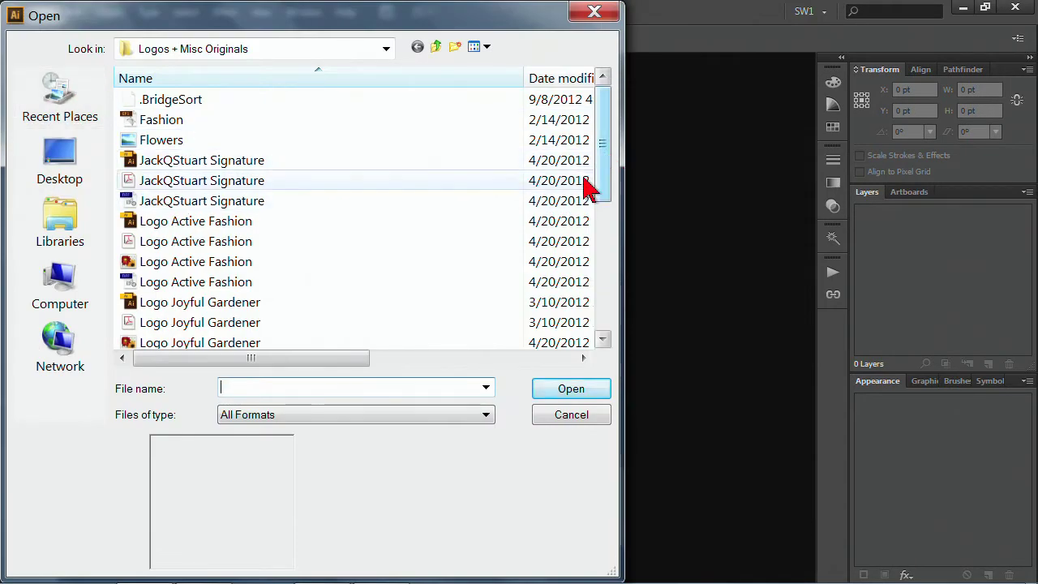
{"action": "left_click", "coordinate": [386, 50]}
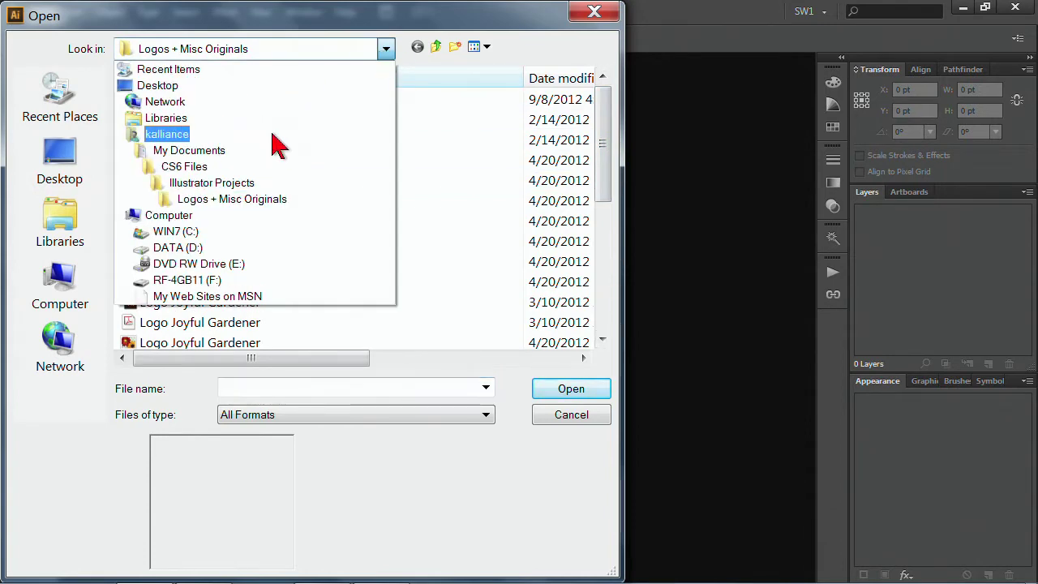
{"action": "left_click", "coordinate": [234, 191]}
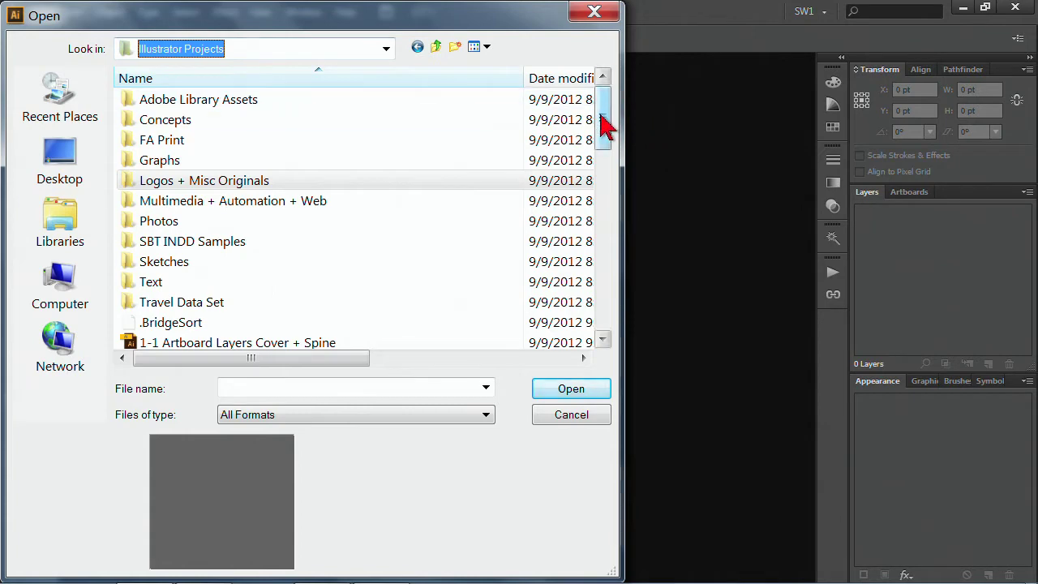
{"action": "scroll", "coordinate": [609, 162], "scroll_direction": "down", "scroll_amount": 2}
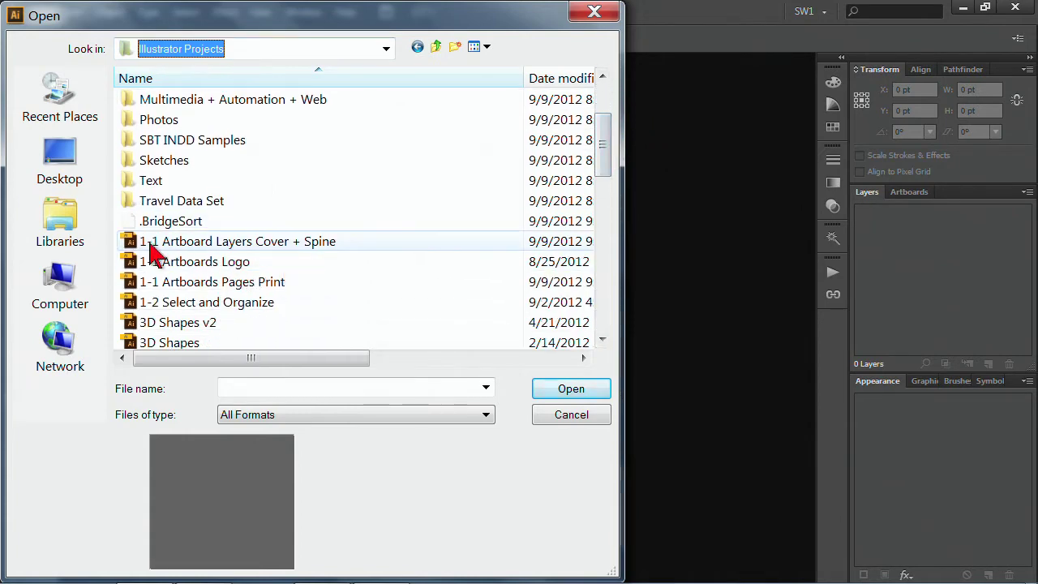
{"action": "double_click", "coordinate": [206, 246]}
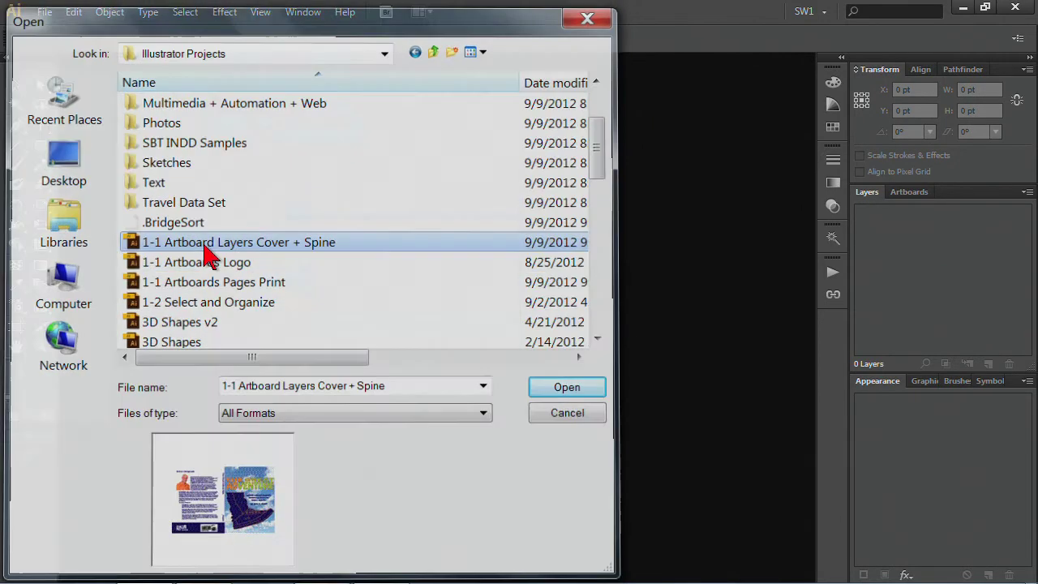
{"action": "left_click", "coordinate": [555, 373]}
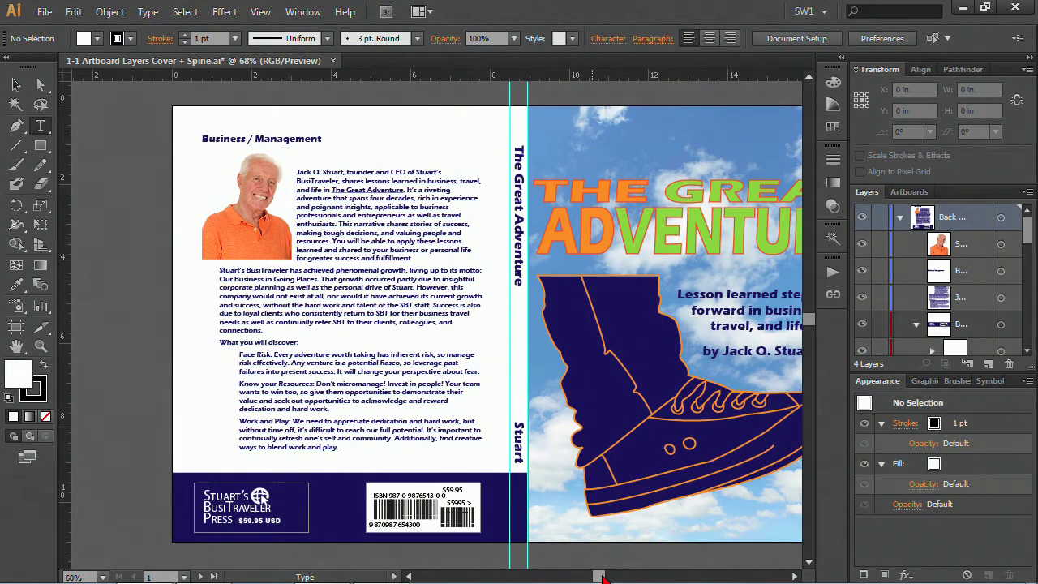
{"action": "left_click_drag", "start_coordinate": [601, 577], "coordinate": [605, 578]}
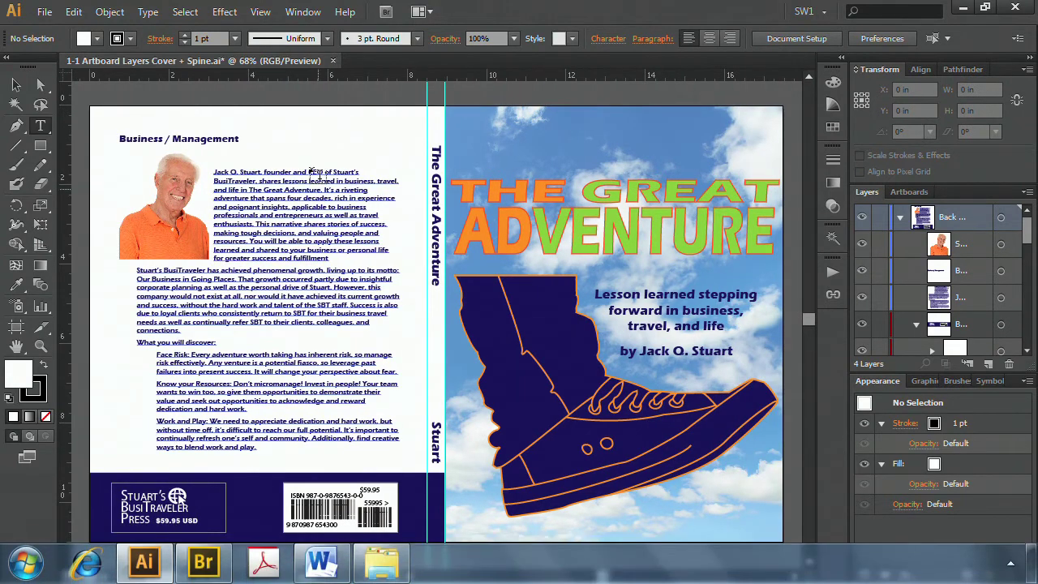
Switch to Adobe Bridge and preview the Logo, Pages Print, Select and Organize, and Shape Builder files
{"action": "left_click", "coordinate": [386, 16]}
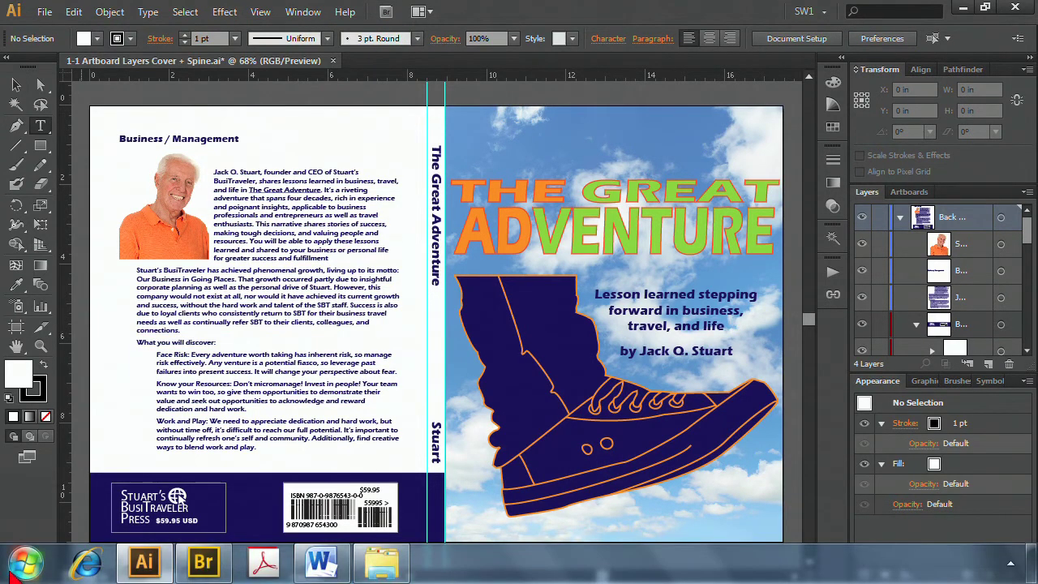
{"action": "left_click", "coordinate": [213, 571]}
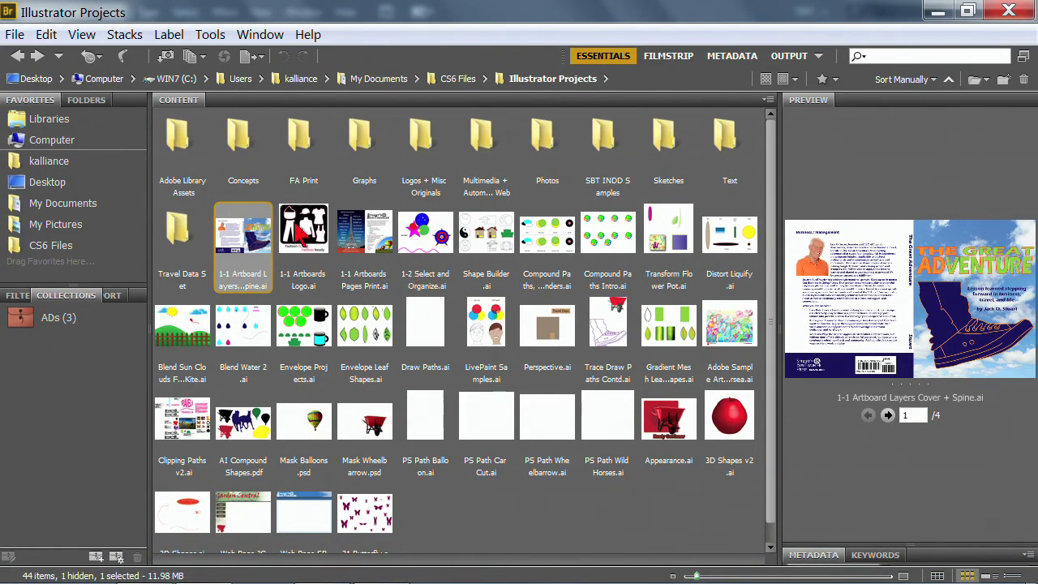
{"action": "left_click", "coordinate": [301, 246]}
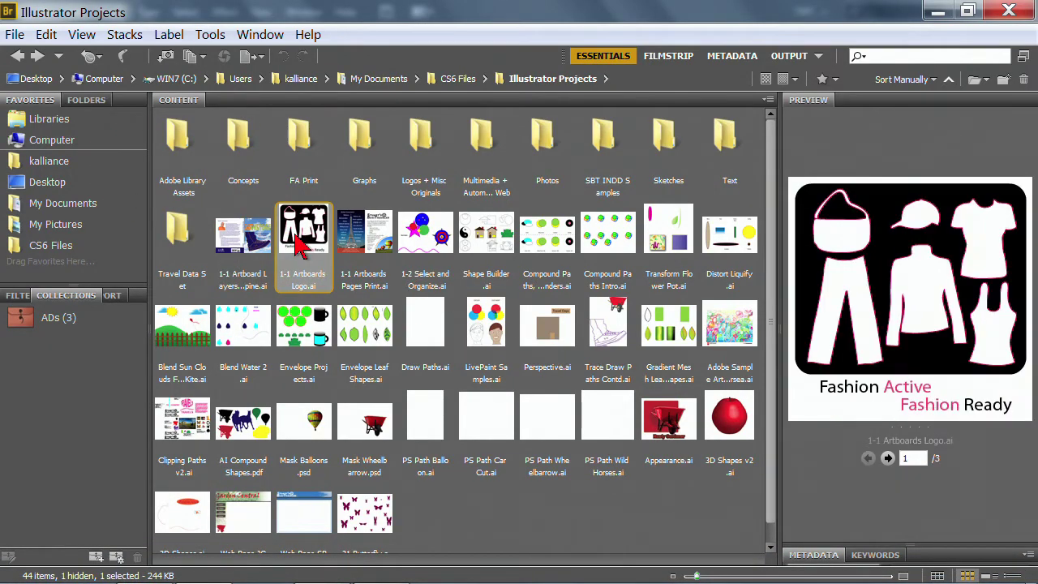
{"action": "left_click", "coordinate": [361, 250]}
{"action": "left_click", "coordinate": [434, 251]}
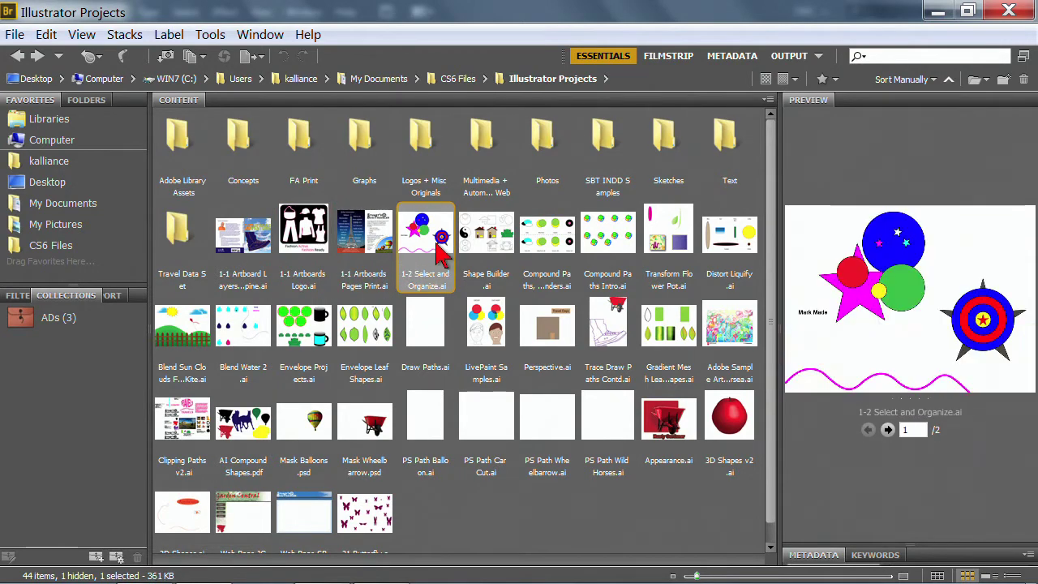
{"action": "left_click", "coordinate": [487, 252]}
Select 1-1 Artboards Logo.ai and 1-1 Artboards Pages Print.ai together and open them in Illustrator
{"action": "left_click", "coordinate": [306, 248]}
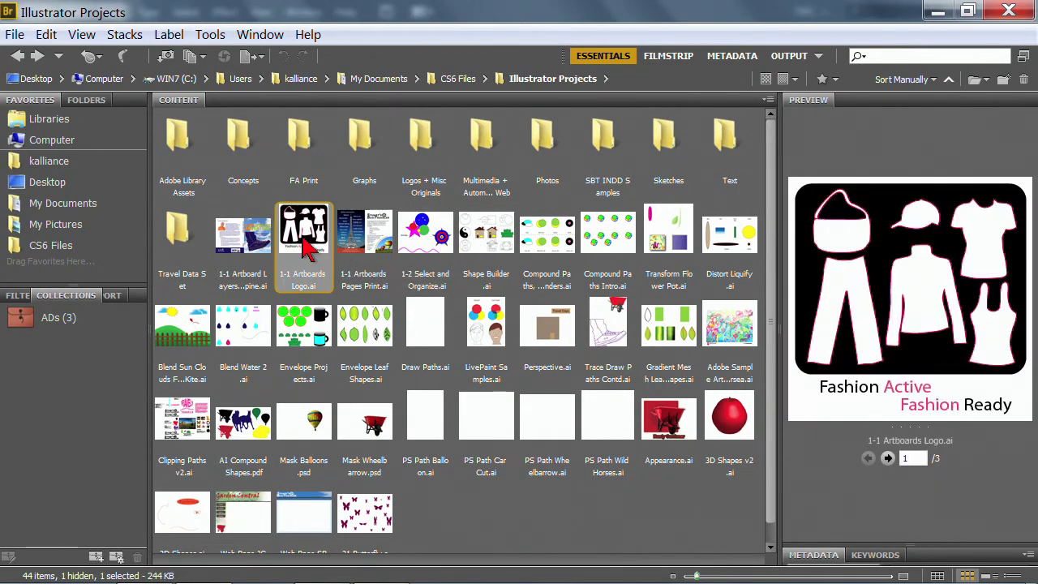
{"action": "left_click", "coordinate": [357, 237], "text": "ctrl"}
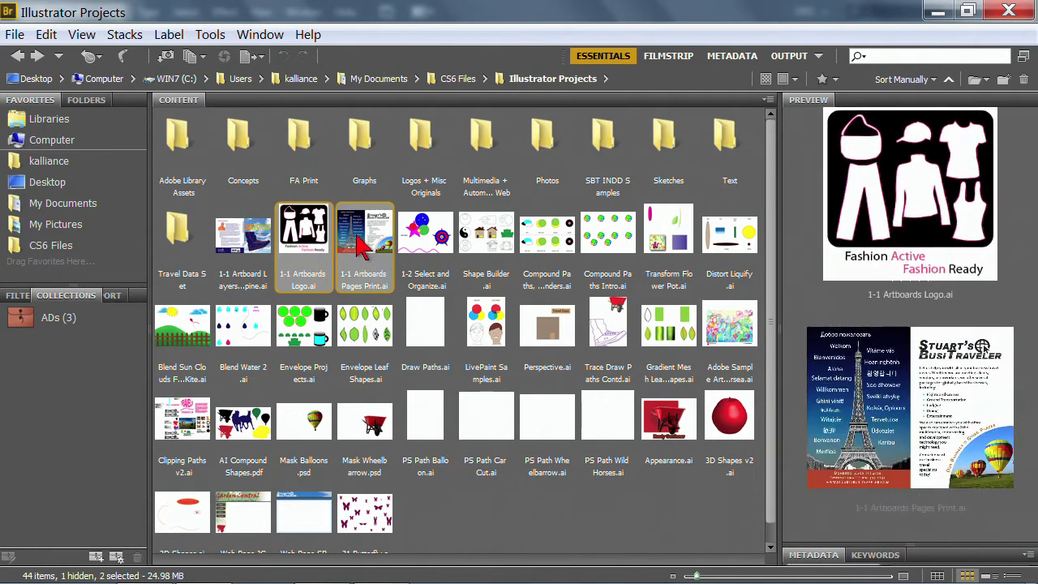
{"action": "double_click", "coordinate": [380, 276]}
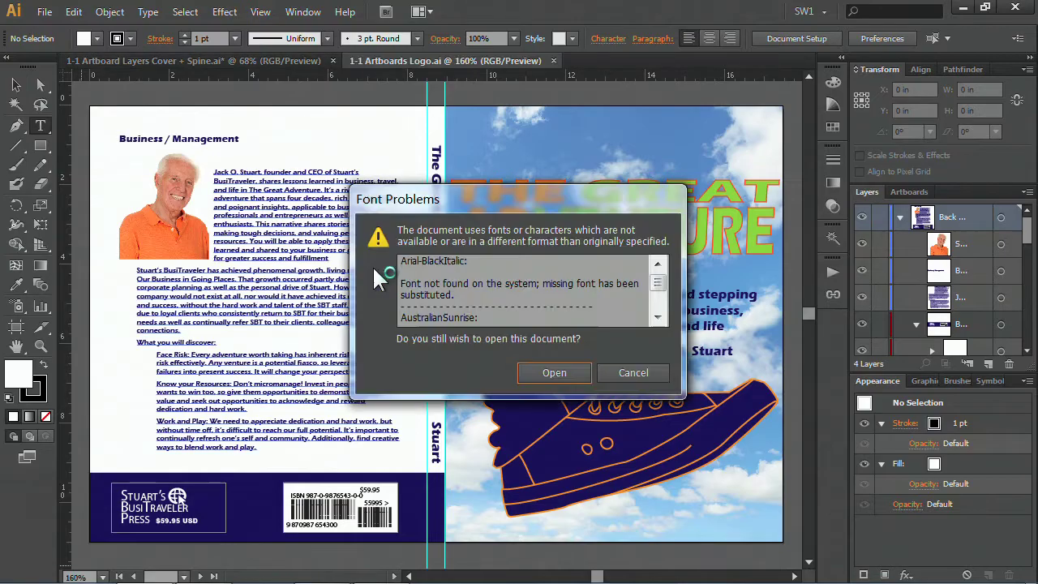
Open both files past the missing-fonts warnings and switch between the Logo and Cover + Spine tabs
{"action": "left_click", "coordinate": [537, 370]}
{"action": "left_click", "coordinate": [536, 371]}
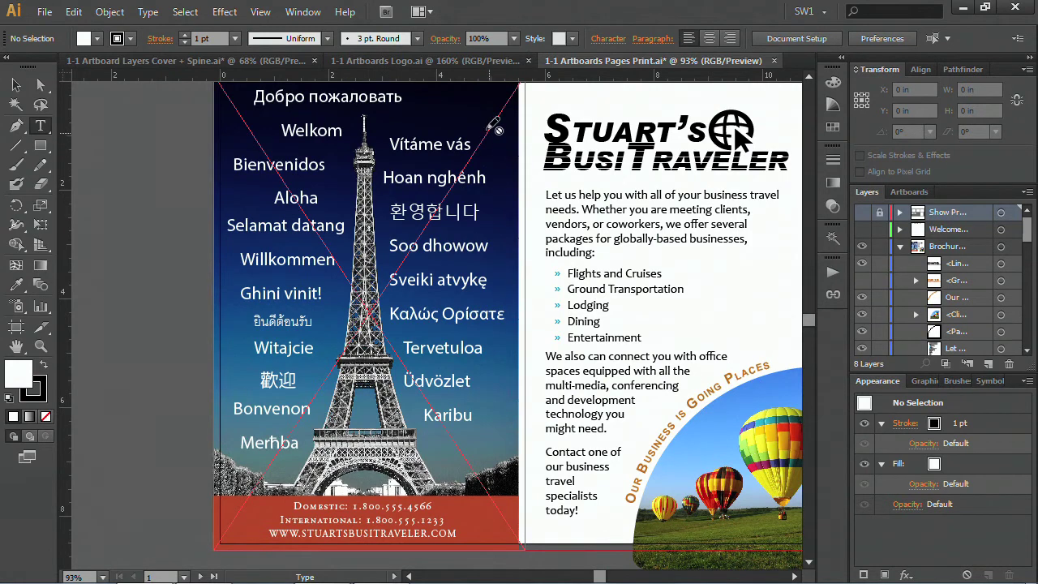
{"action": "left_click", "coordinate": [424, 63]}
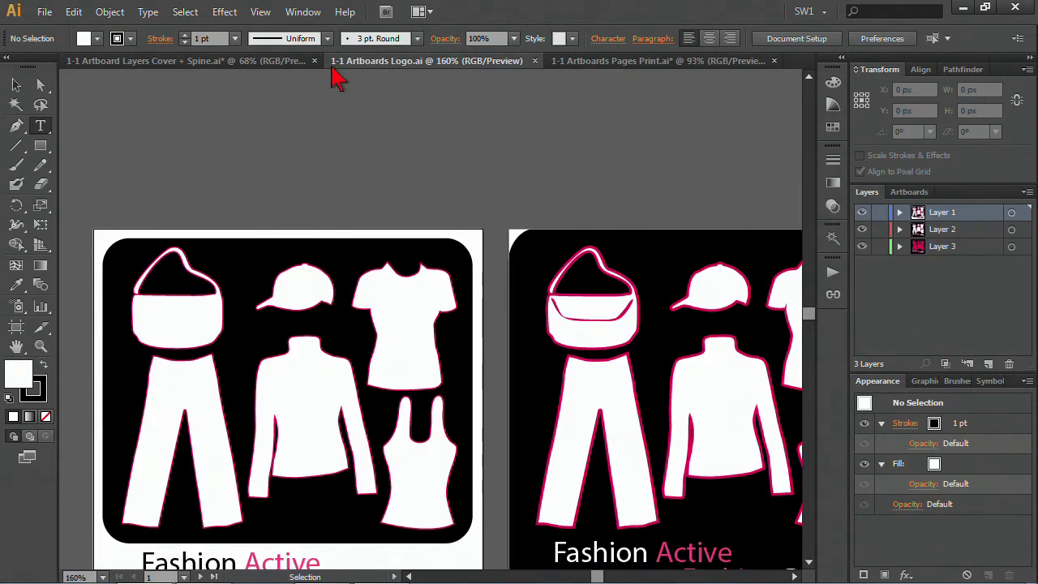
{"action": "left_click", "coordinate": [260, 63]}
{"action": "left_click", "coordinate": [487, 70]}
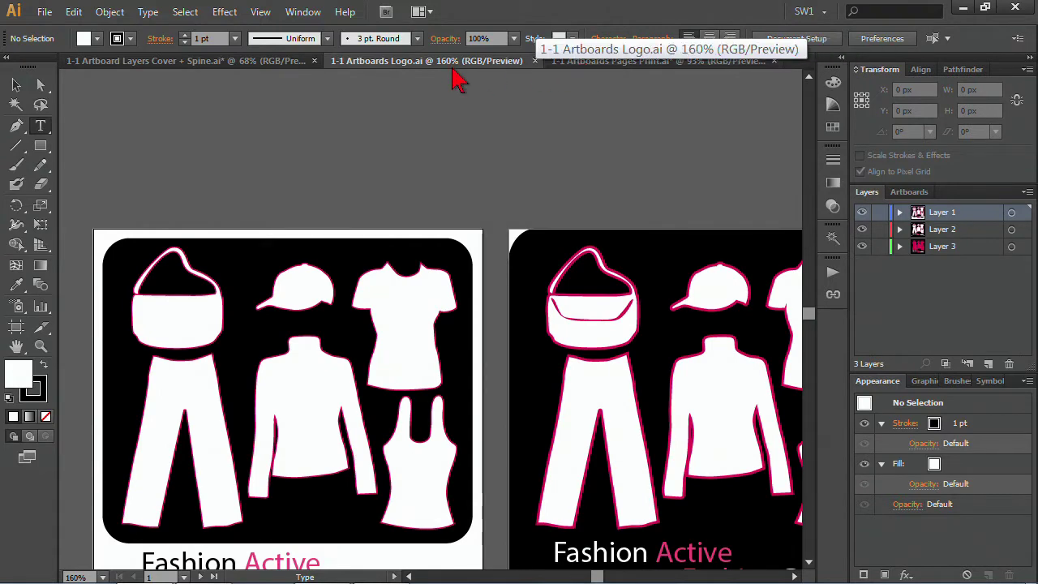
Move the Logo tab after Pages Print, then bring the Pages Print document forward
{"action": "left_click_drag", "start_coordinate": [448, 65], "coordinate": [343, 69]}
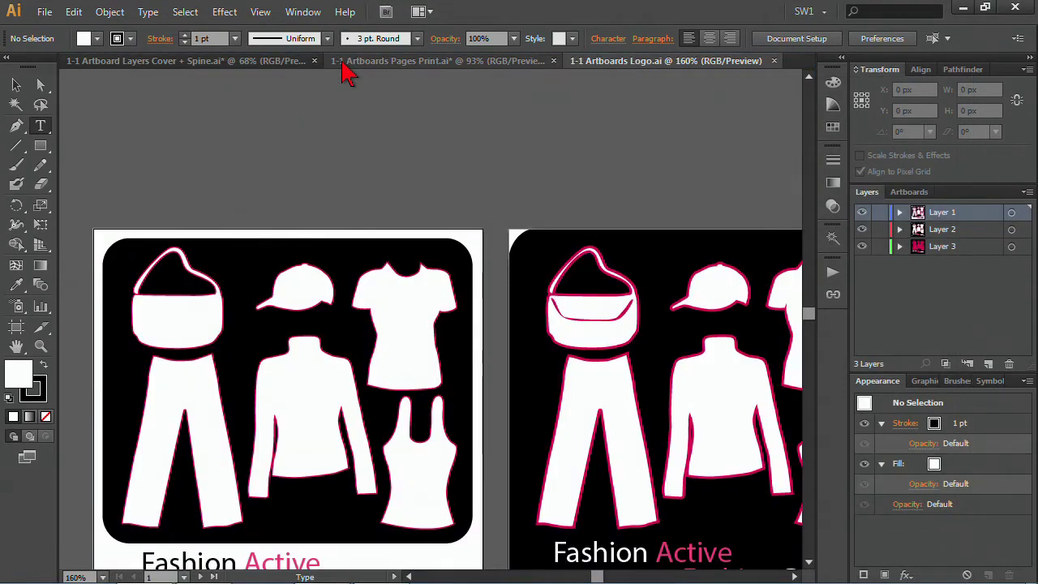
{"action": "left_click", "coordinate": [232, 65]}
{"action": "left_click", "coordinate": [414, 65]}
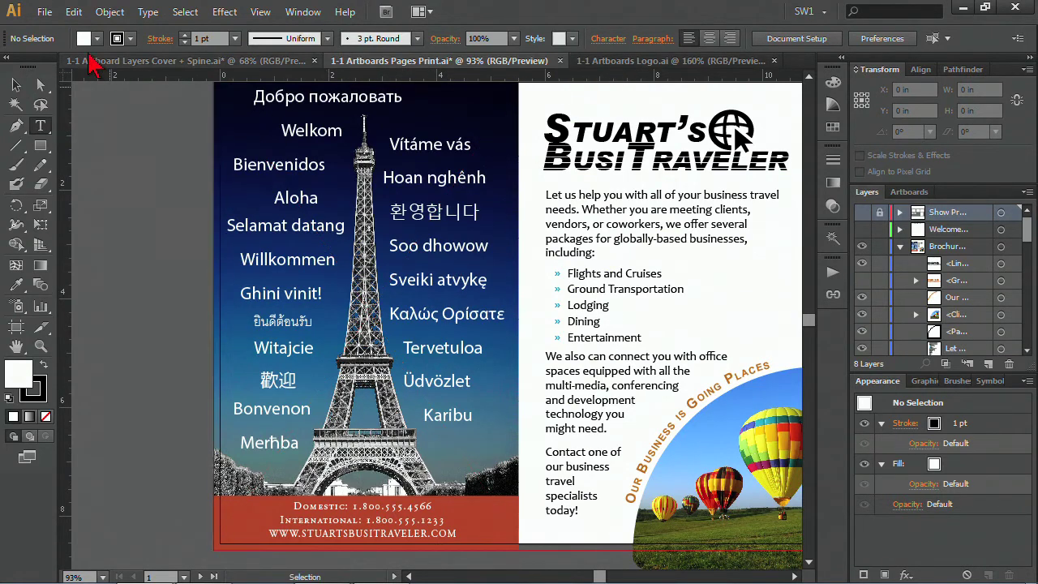
Float Pages Print in its own window, close the Logo document, then dock Pages Print back as a tab
{"action": "left_click", "coordinate": [269, 66]}
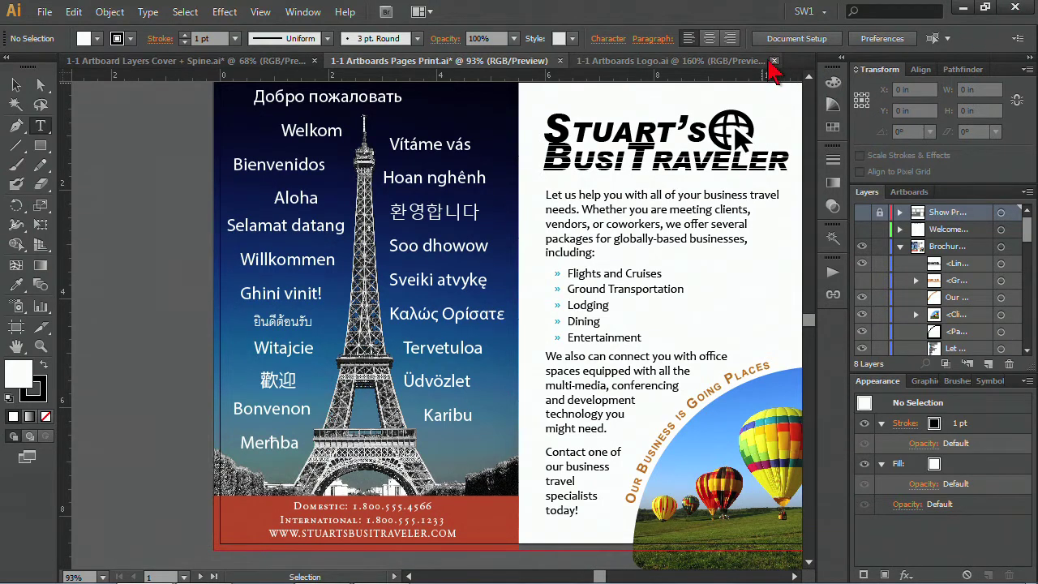
{"action": "left_click_drag", "start_coordinate": [436, 60], "coordinate": [348, 151]}
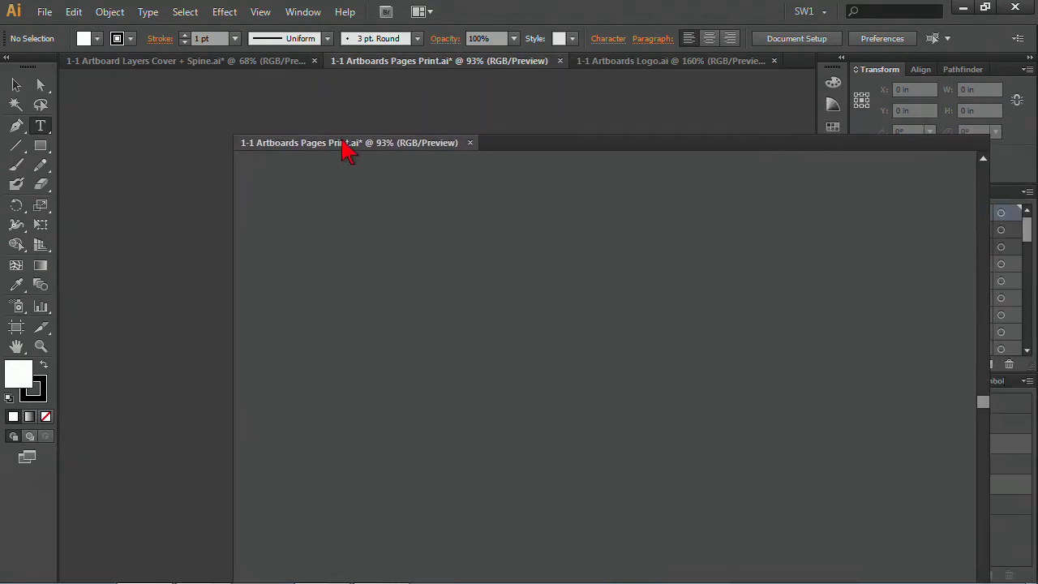
{"action": "left_click_drag", "start_coordinate": [516, 146], "coordinate": [384, 126]}
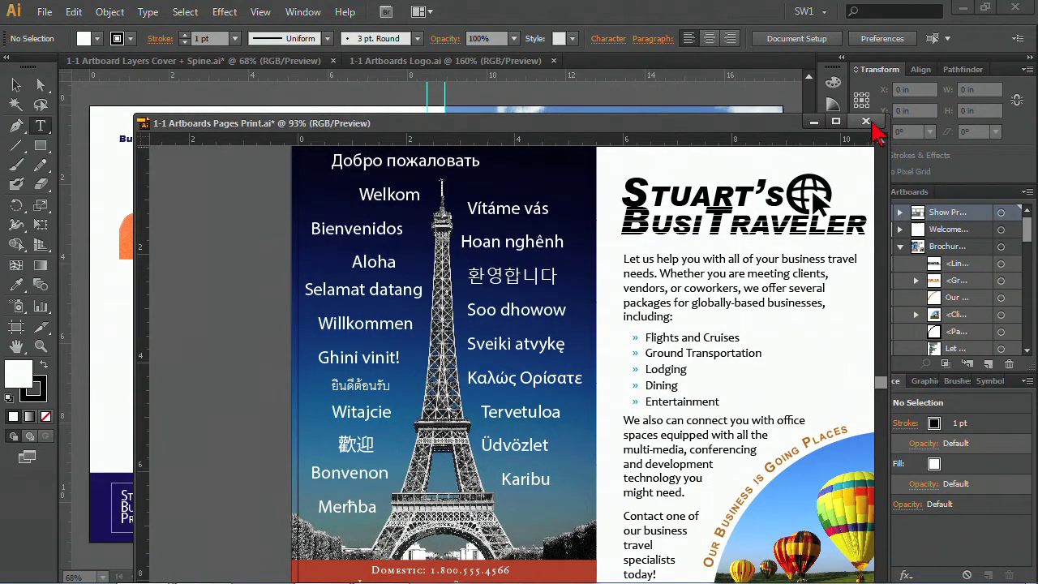
{"action": "left_click", "coordinate": [552, 61]}
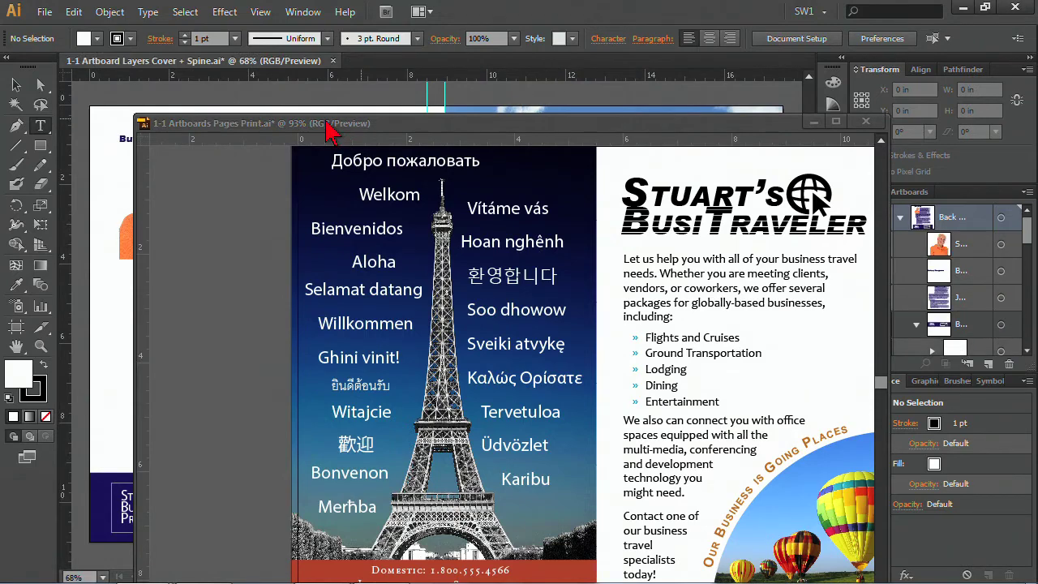
{"action": "left_click_drag", "start_coordinate": [328, 129], "coordinate": [360, 65]}
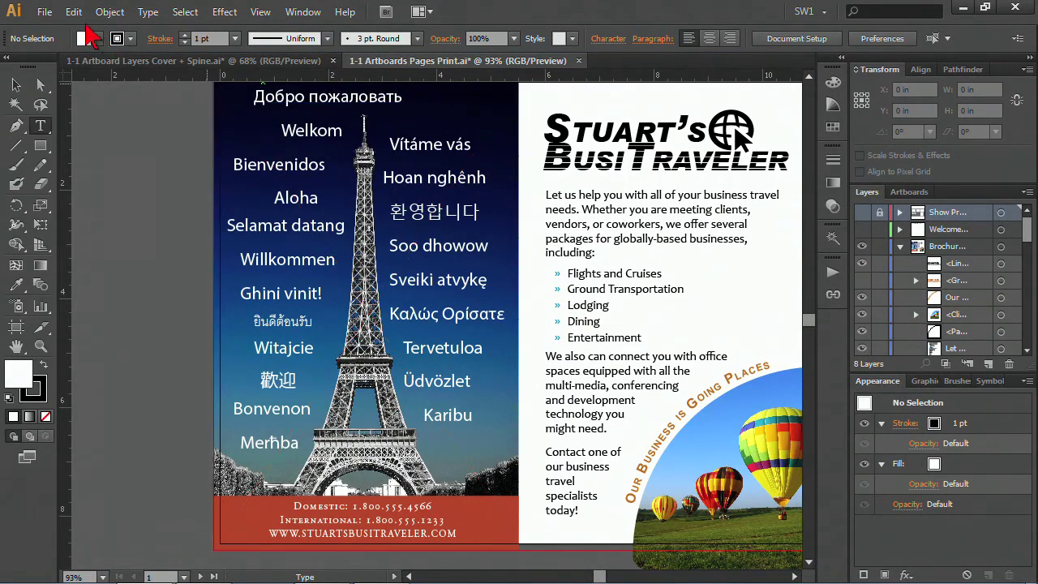
Reopen 1-1 Artboards Logo.ai and 1-2 Select and Organize.ai from the recent files list
{"action": "left_click", "coordinate": [49, 12]}
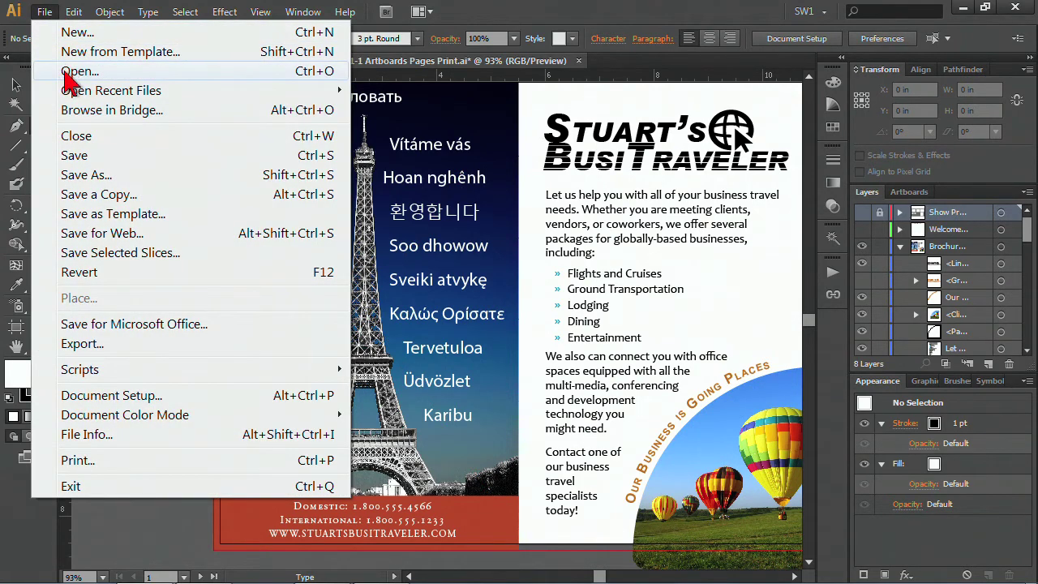
{"action": "mouse_move", "coordinate": [71, 91]}
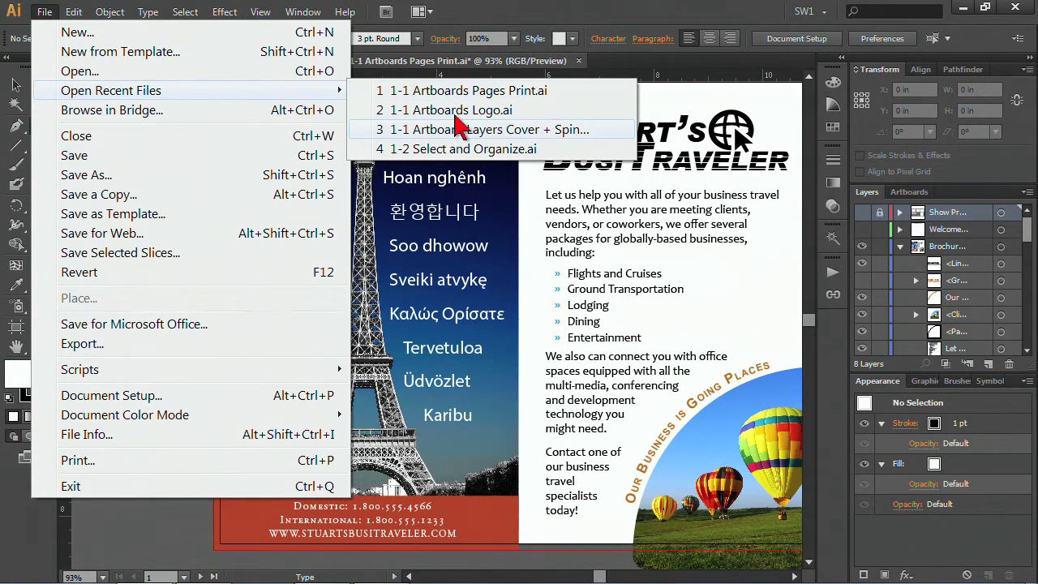
{"action": "left_click", "coordinate": [459, 110]}
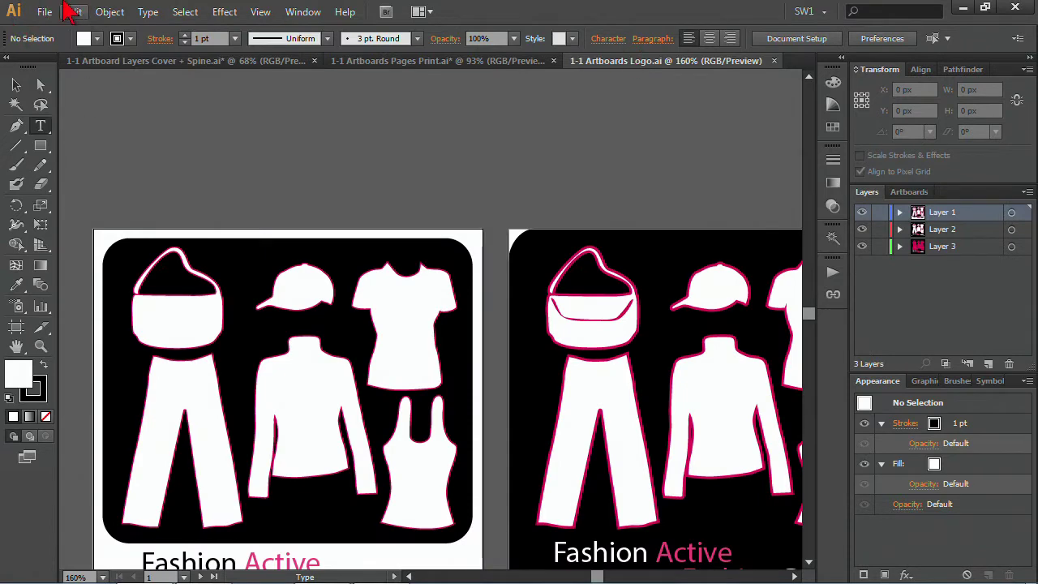
{"action": "left_click", "coordinate": [42, 14]}
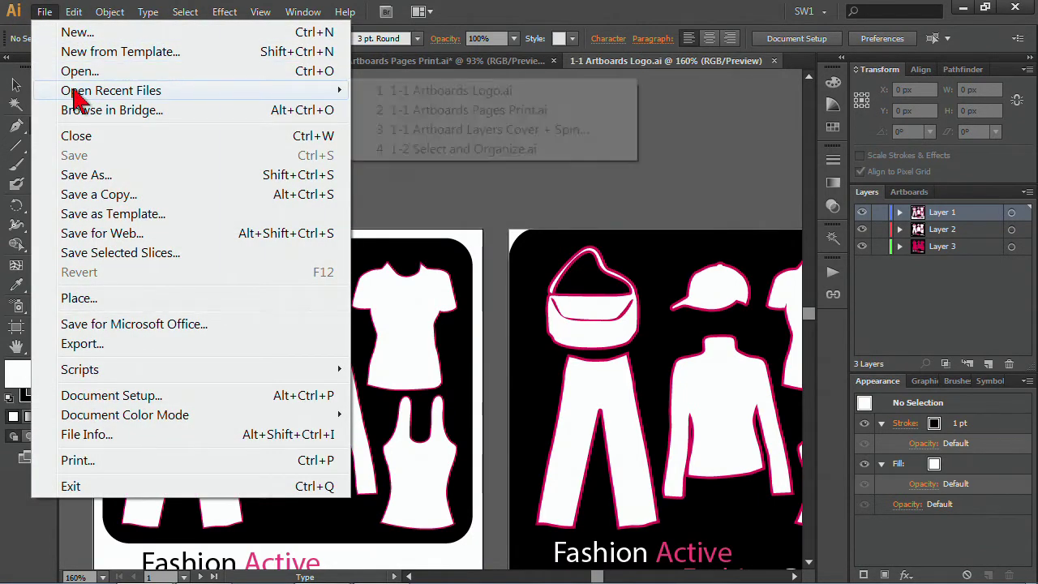
{"action": "left_click", "coordinate": [474, 151]}
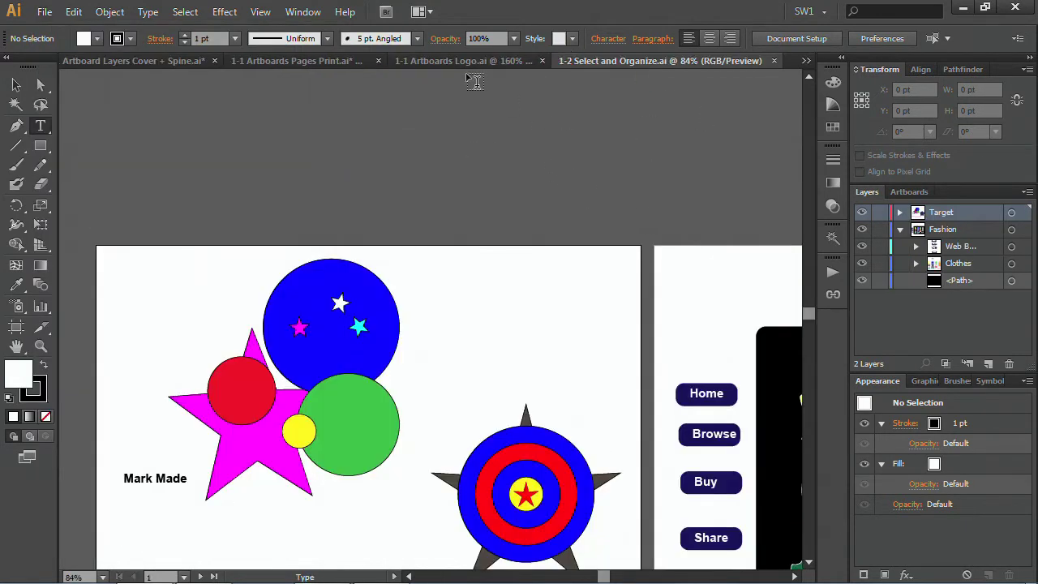
Try the Tile All In Grid, Tile All Vertically and 4-Up layouts, then Consolidate All
{"action": "left_click", "coordinate": [432, 18]}
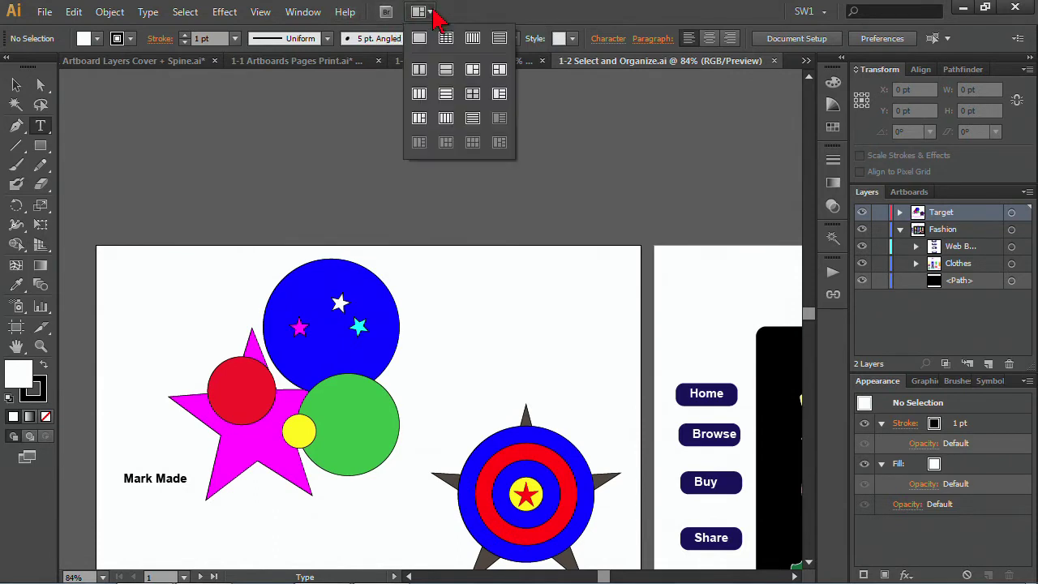
{"action": "left_click", "coordinate": [473, 11]}
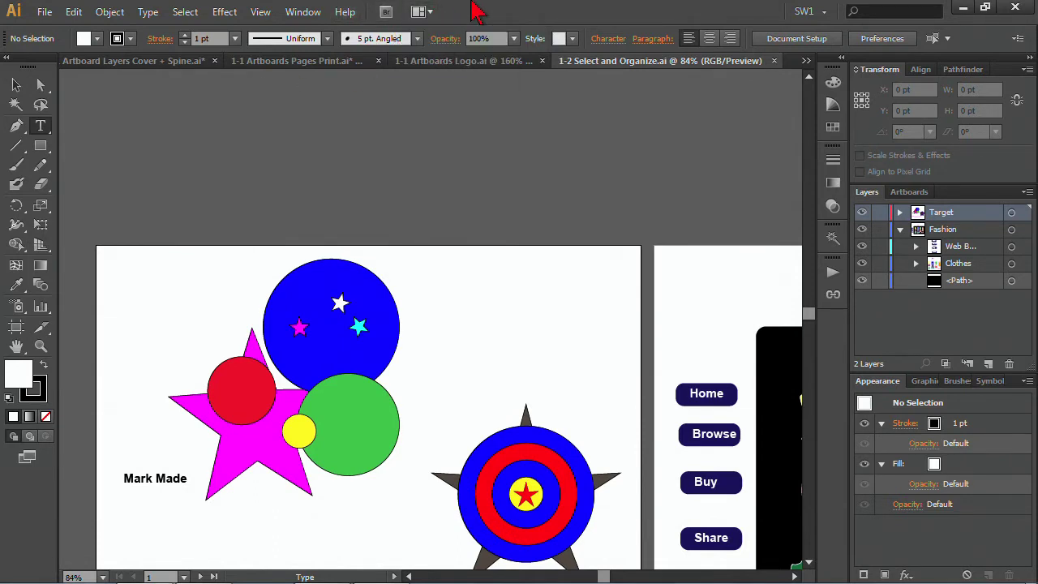
{"action": "left_click", "coordinate": [429, 17]}
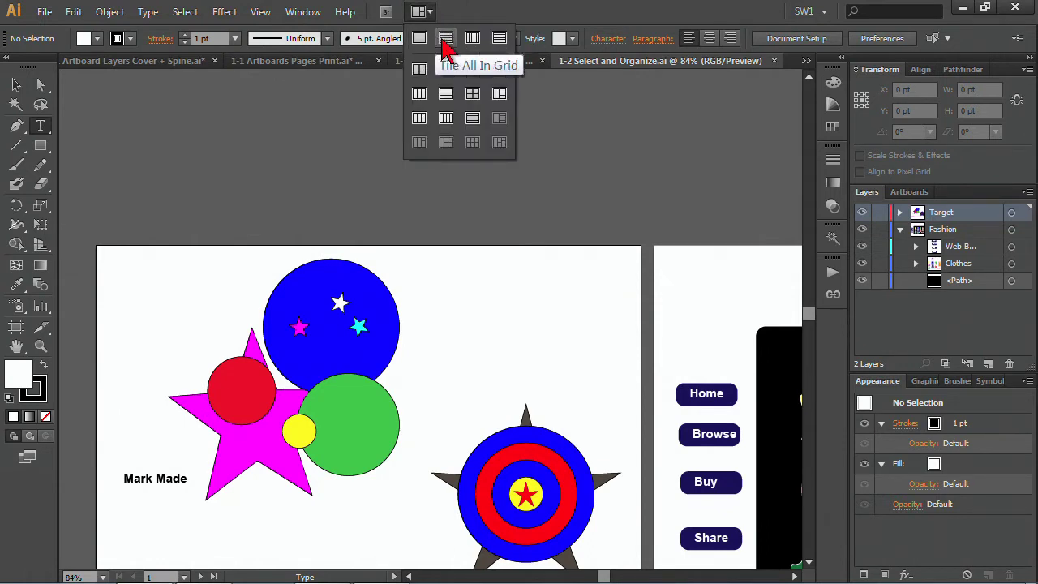
{"action": "left_click", "coordinate": [445, 41]}
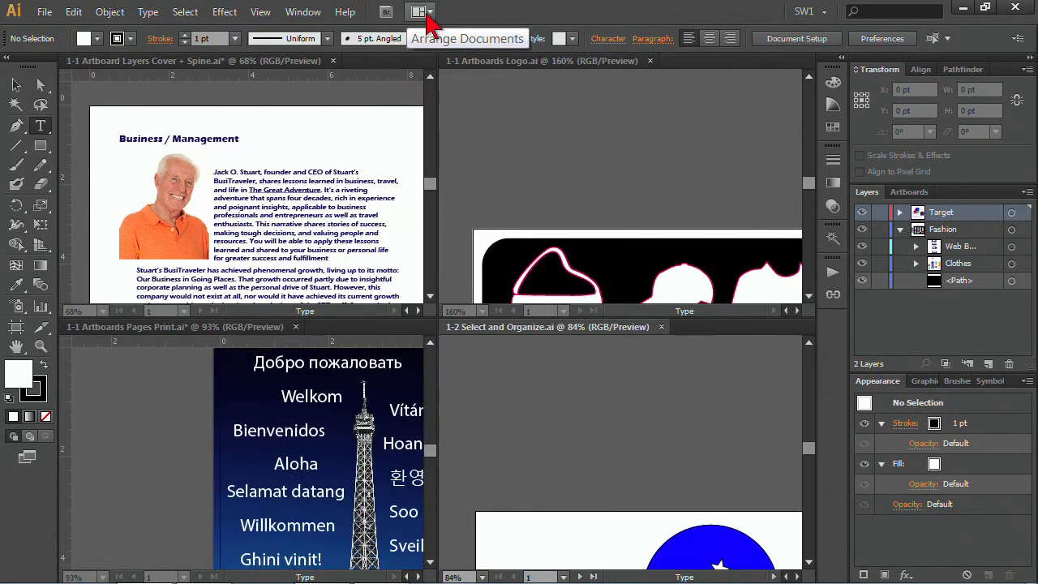
{"action": "left_click", "coordinate": [429, 18]}
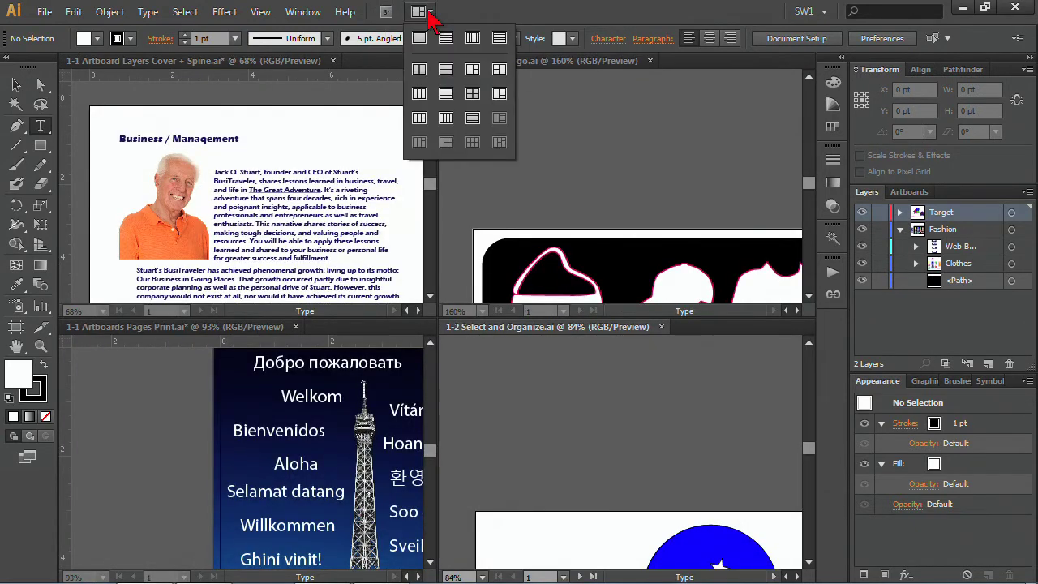
{"action": "left_click", "coordinate": [473, 38]}
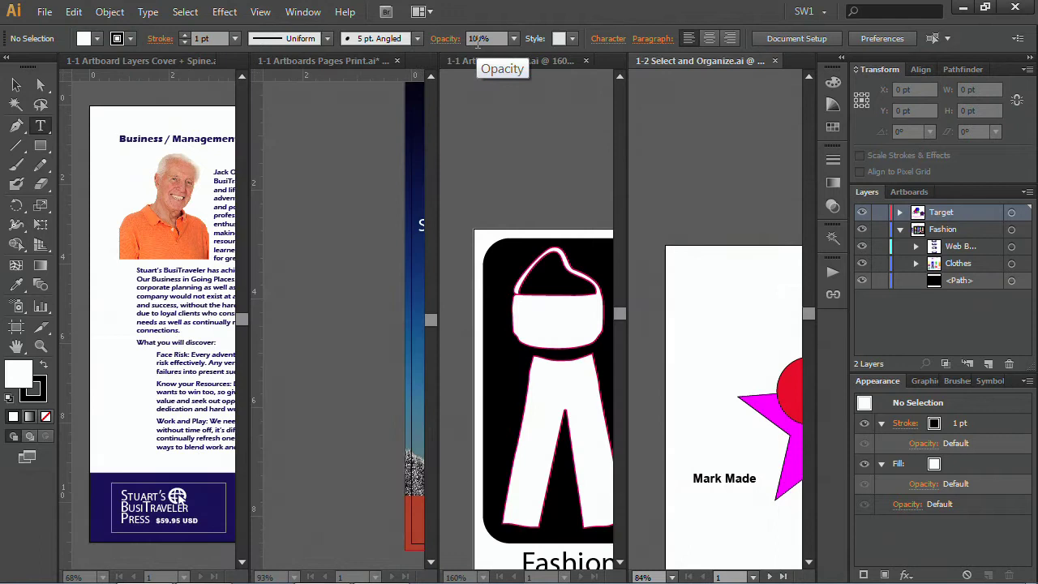
{"action": "left_click", "coordinate": [430, 14]}
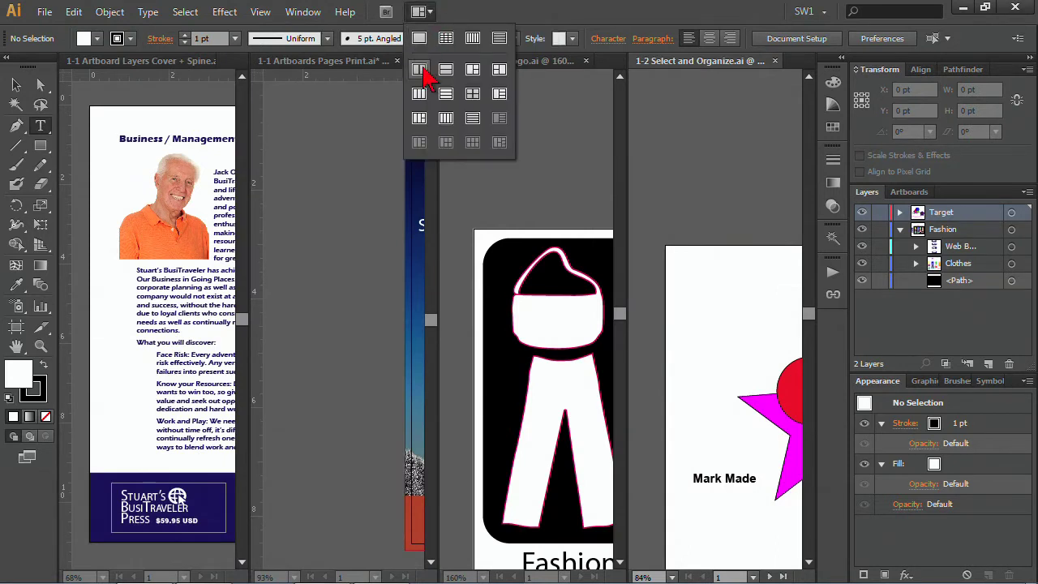
{"action": "left_click", "coordinate": [428, 120]}
{"action": "left_click", "coordinate": [430, 13]}
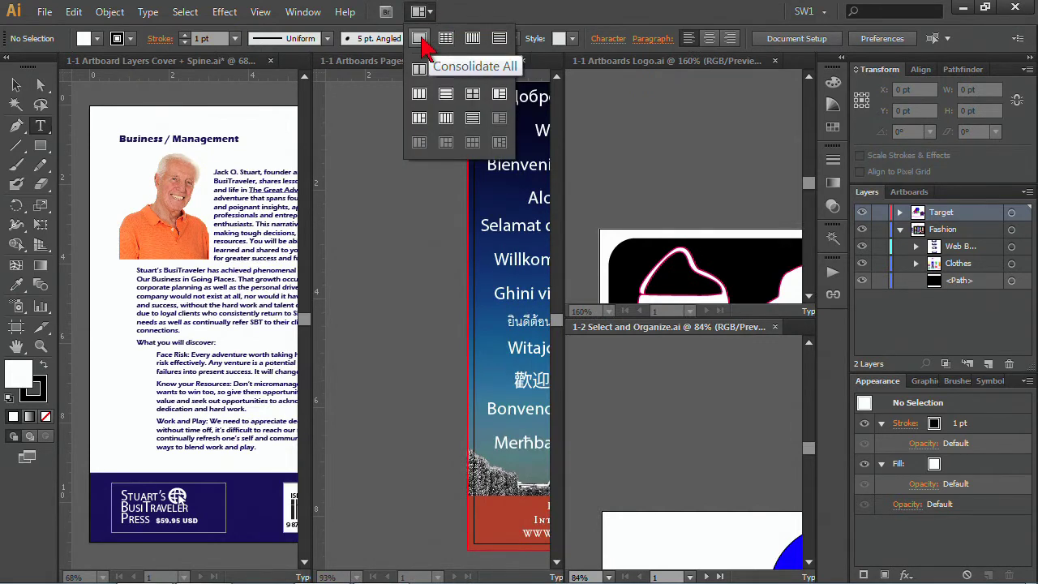
{"action": "left_click", "coordinate": [419, 39]}
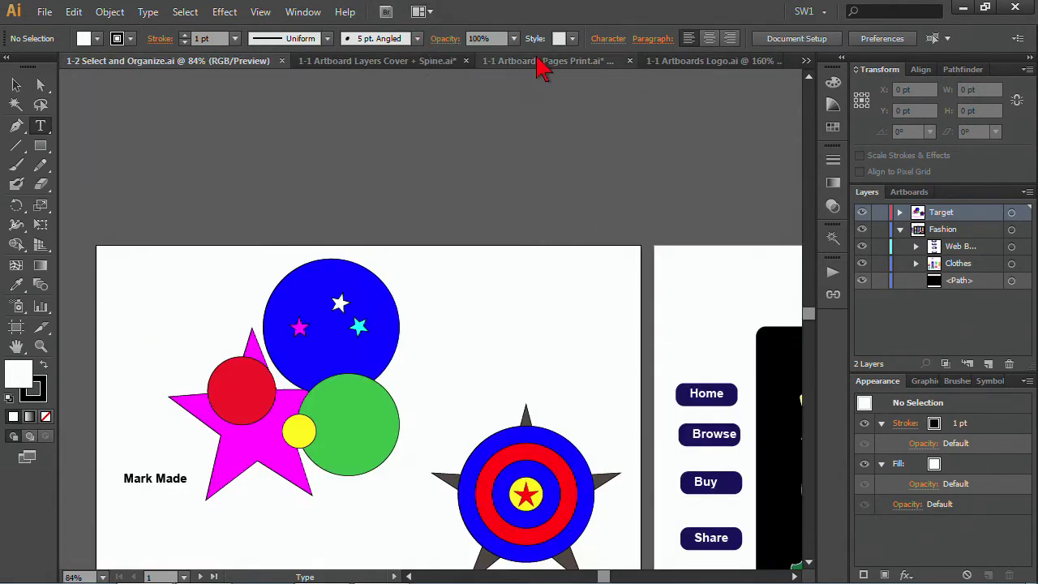
Float Pages Print, the cover and Select and Organize, consolidate them into tabs, and show the cover
{"action": "left_click_drag", "start_coordinate": [543, 66], "coordinate": [362, 185]}
{"action": "left_click_drag", "start_coordinate": [374, 64], "coordinate": [410, 170]}
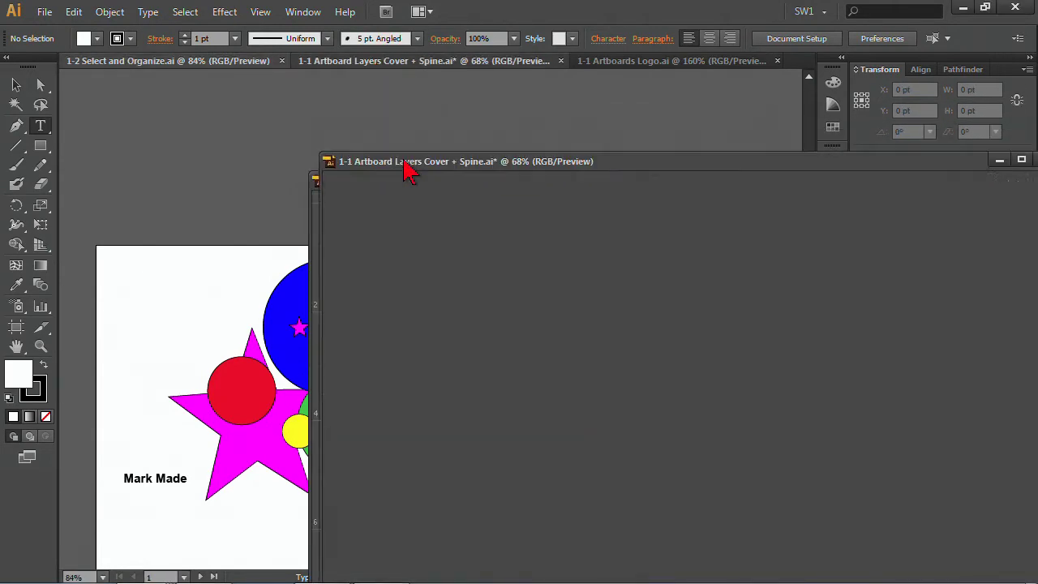
{"action": "left_click_drag", "start_coordinate": [209, 65], "coordinate": [255, 179]}
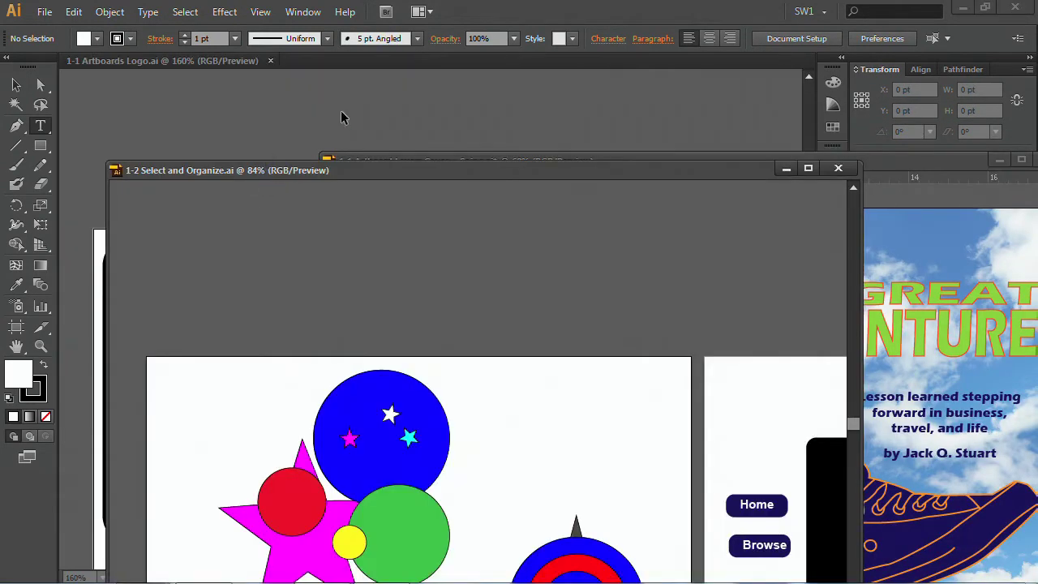
{"action": "left_click", "coordinate": [423, 13]}
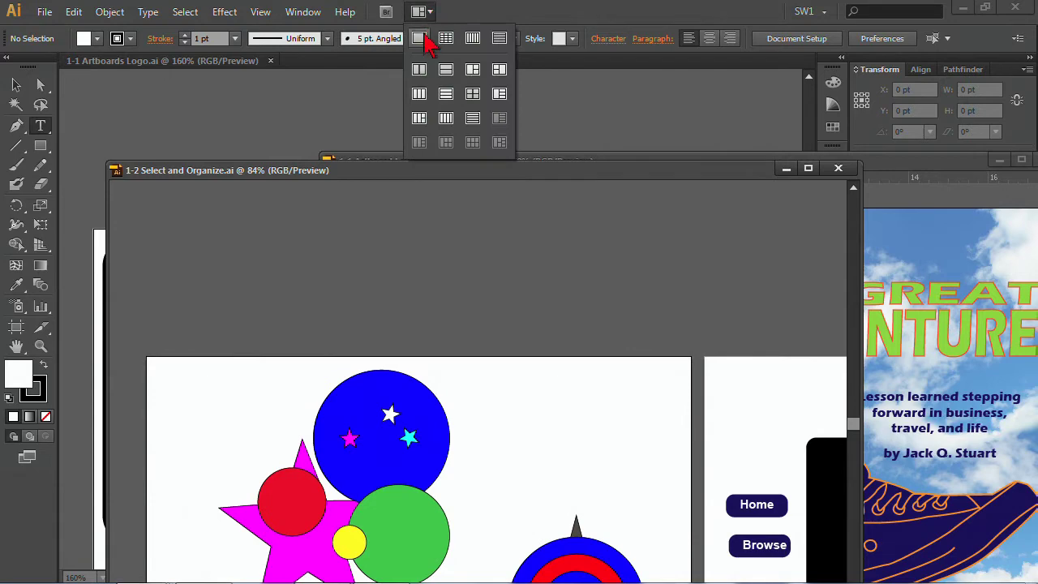
{"action": "left_click", "coordinate": [421, 39]}
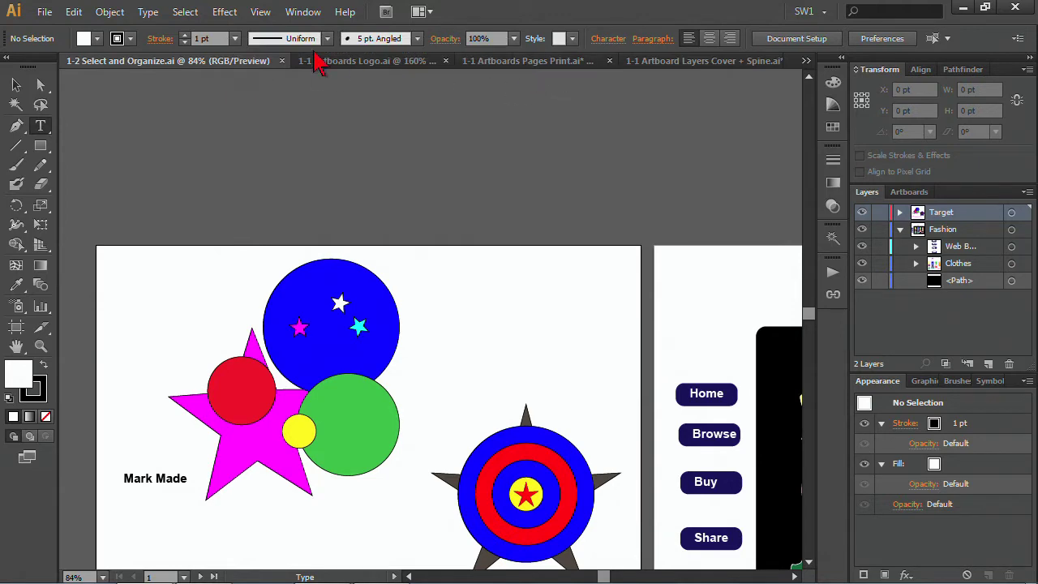
{"action": "left_click", "coordinate": [676, 65]}
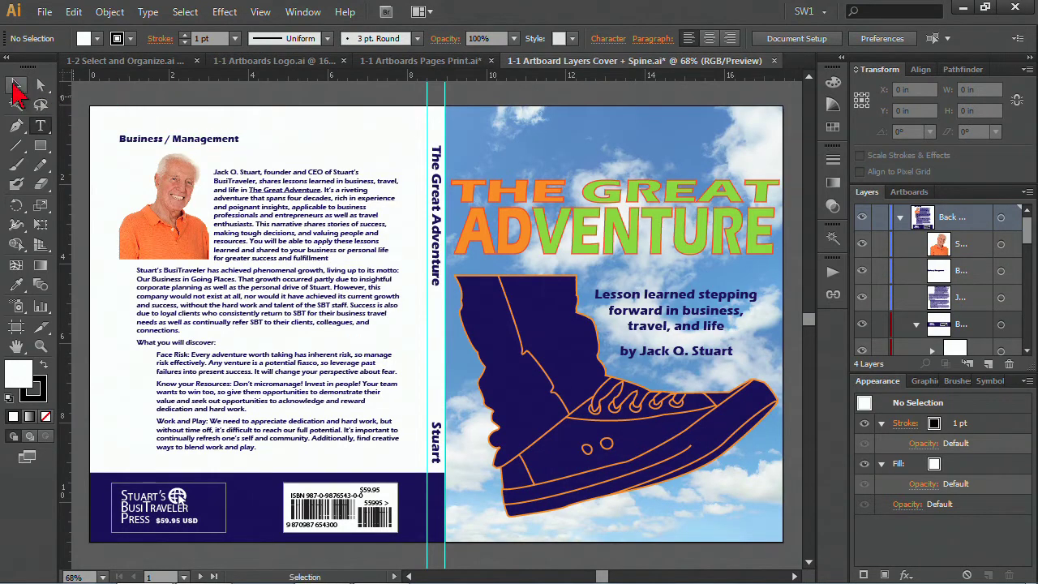
Drag the back-cover author photo slightly lower with the Selection tool, then deselect it
{"action": "left_click", "coordinate": [18, 89]}
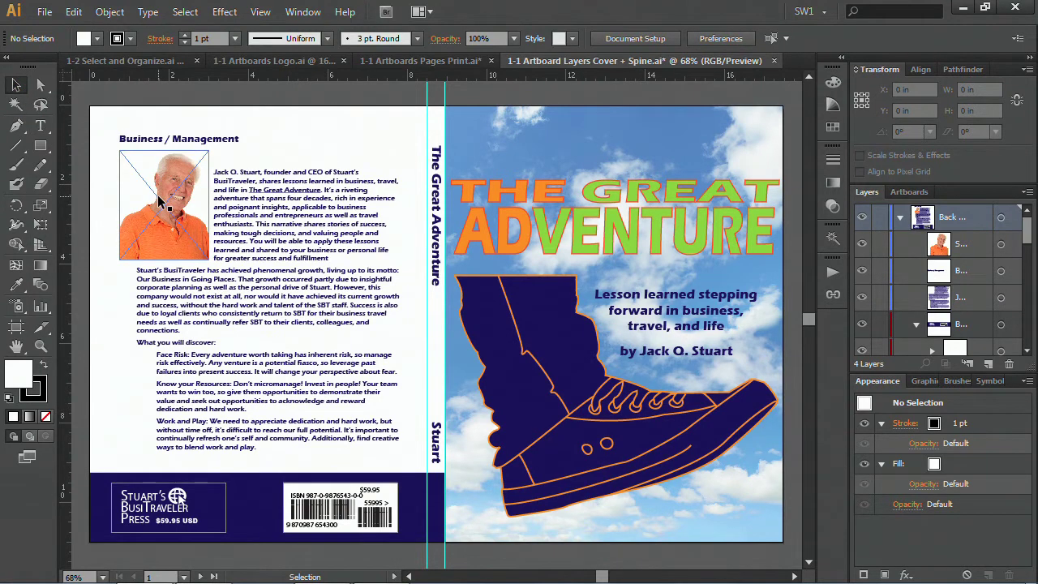
{"action": "left_click", "coordinate": [185, 232]}
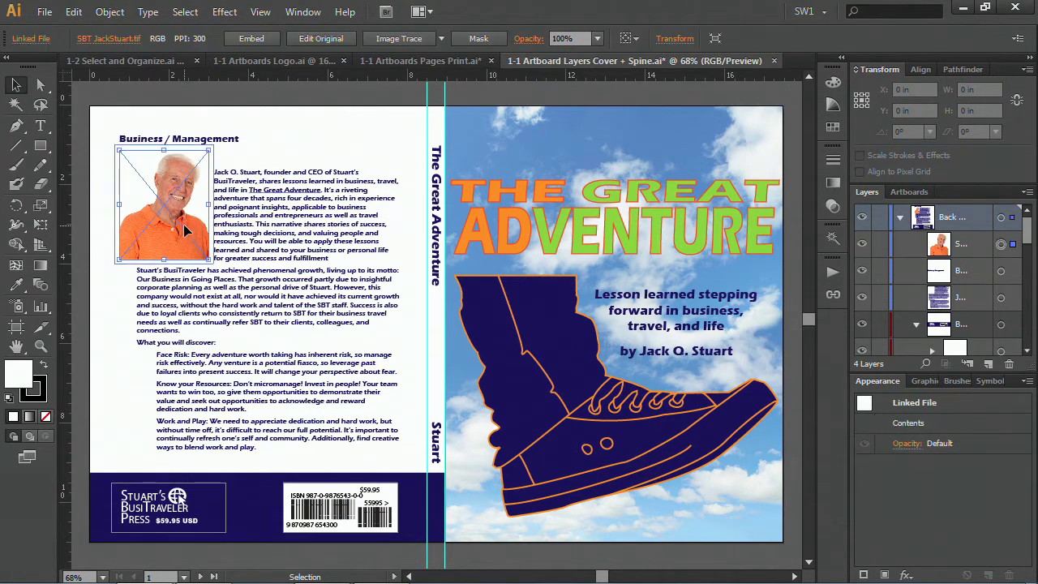
{"action": "left_click_drag", "start_coordinate": [185, 233], "coordinate": [186, 238]}
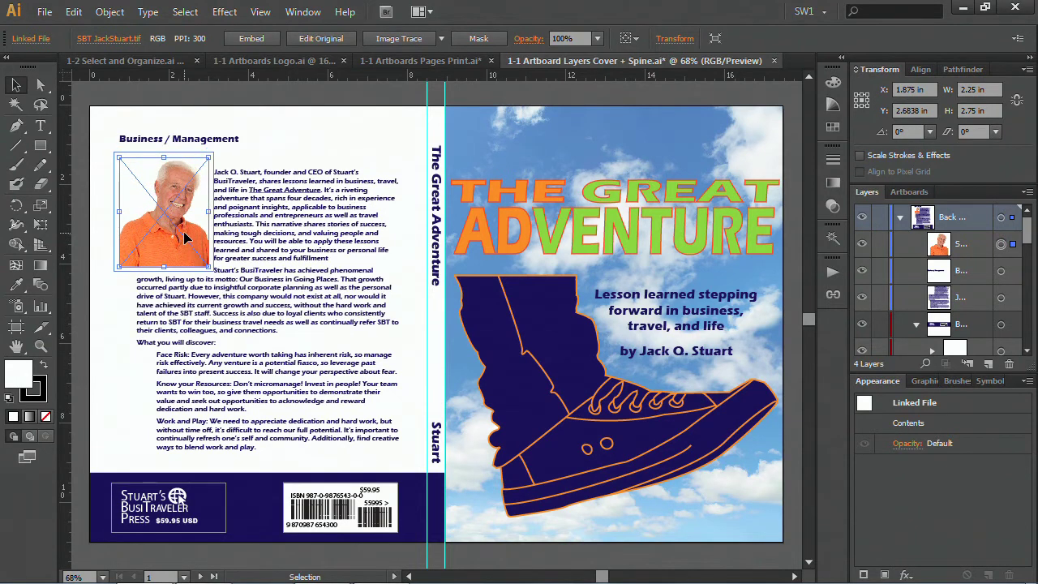
{"action": "left_click", "coordinate": [414, 129]}
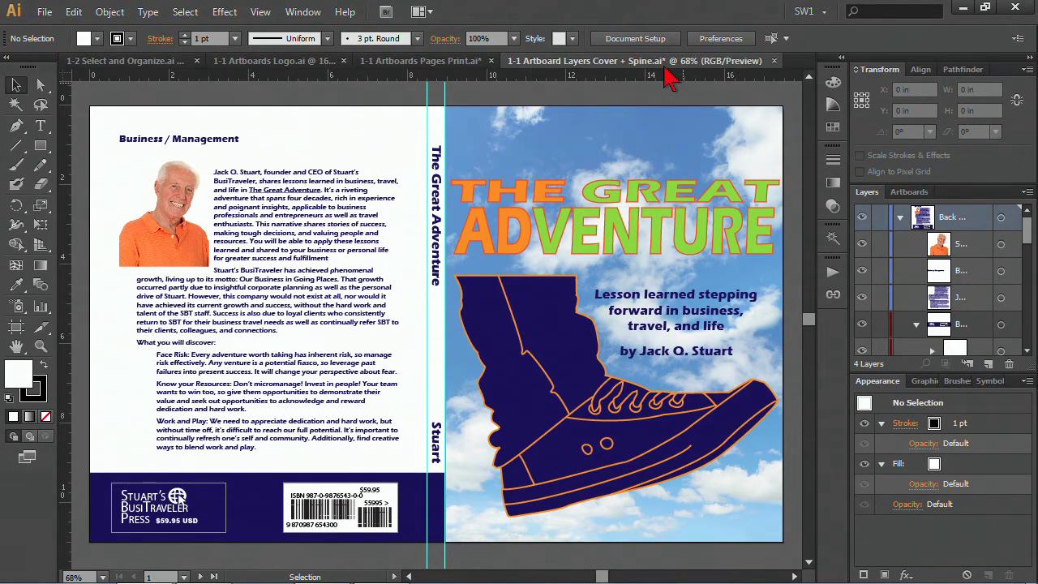
{"action": "left_click", "coordinate": [45, 14]}
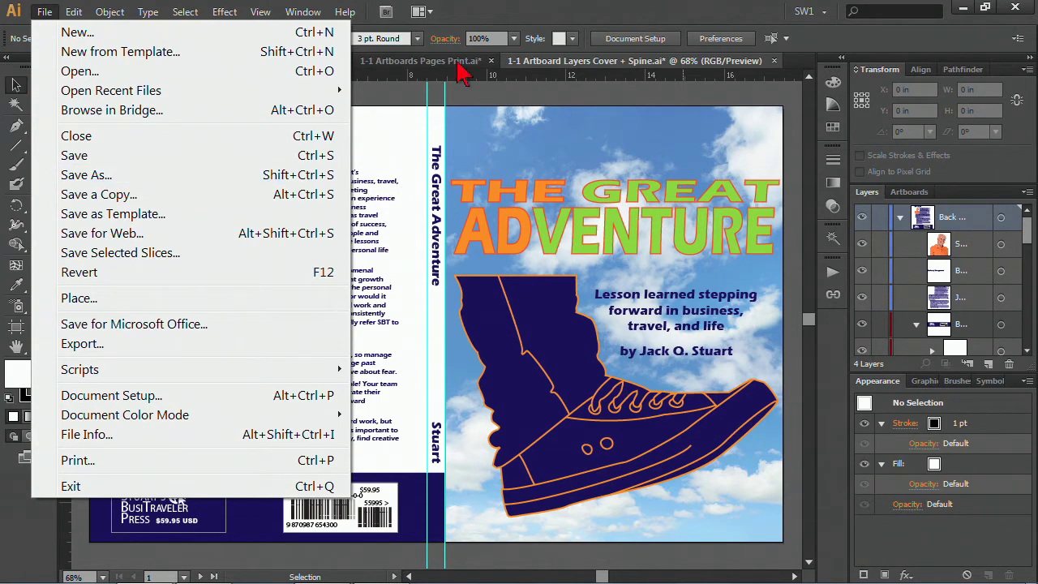
Revert the book cover to its saved version, discarding changes and accepting the missing-fonts warning
{"action": "left_click", "coordinate": [626, 64]}
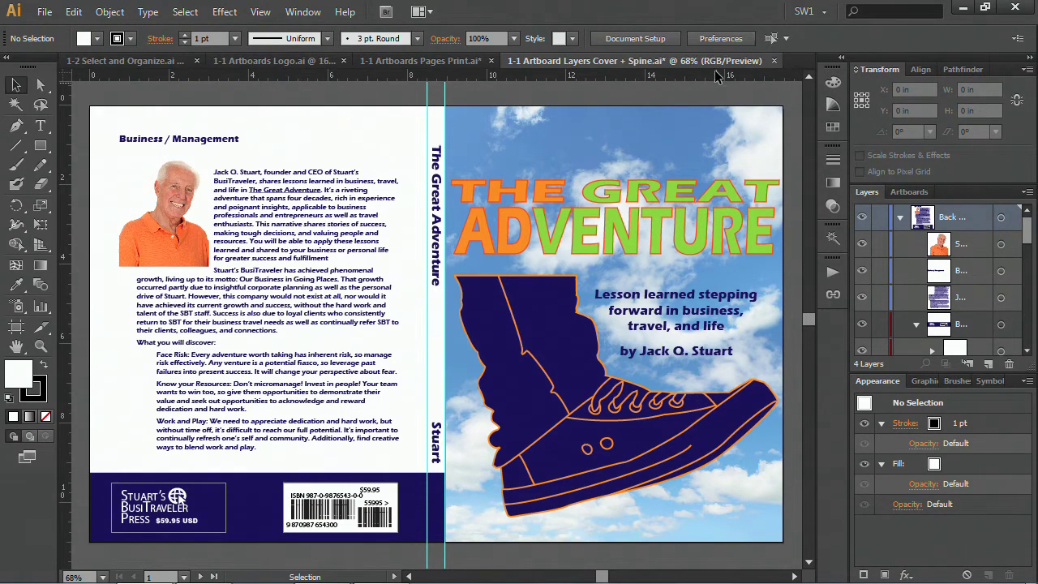
{"action": "left_click", "coordinate": [45, 12]}
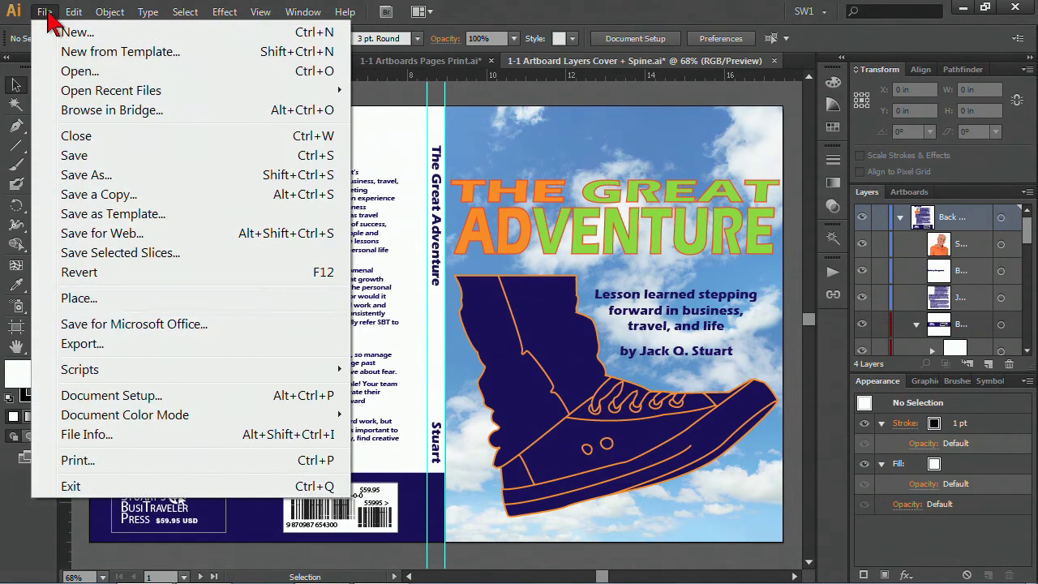
{"action": "left_click", "coordinate": [85, 274]}
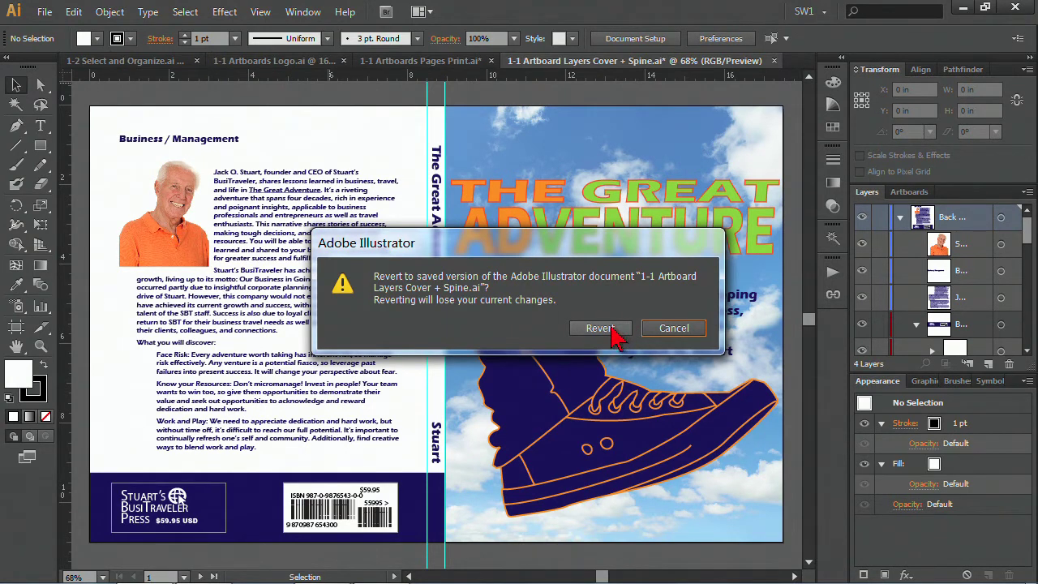
{"action": "left_click", "coordinate": [600, 328]}
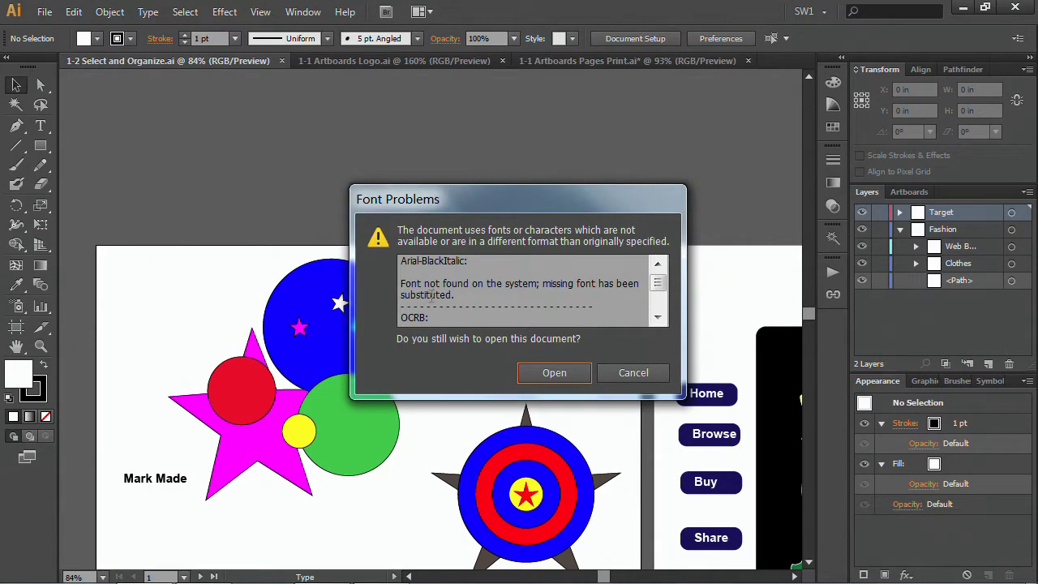
{"action": "left_click", "coordinate": [546, 371]}
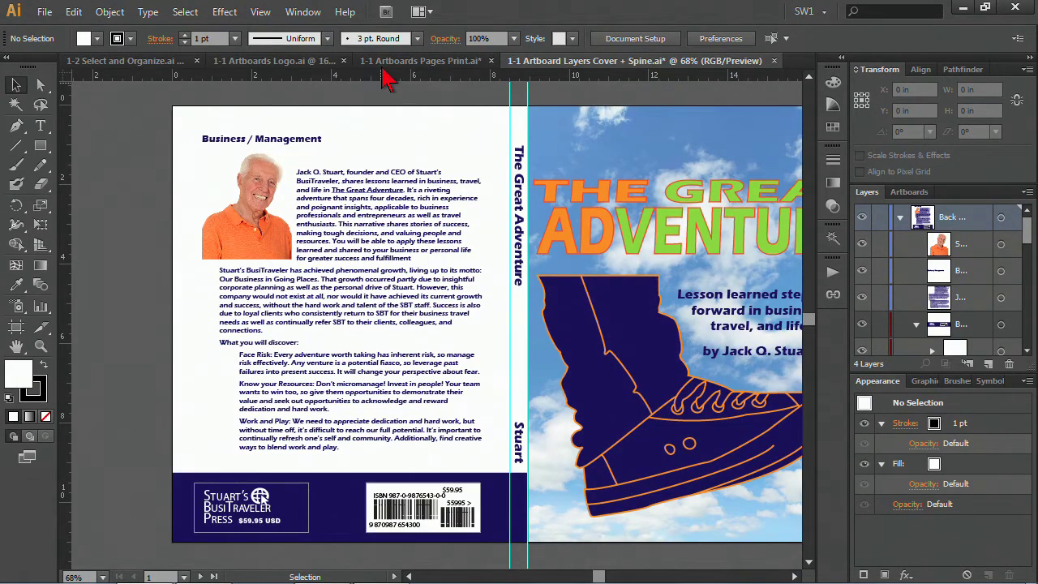
Switch to the 1-2 Select and Organize document and drag the white star slightly up in the blue circle
{"action": "left_click", "coordinate": [388, 69]}
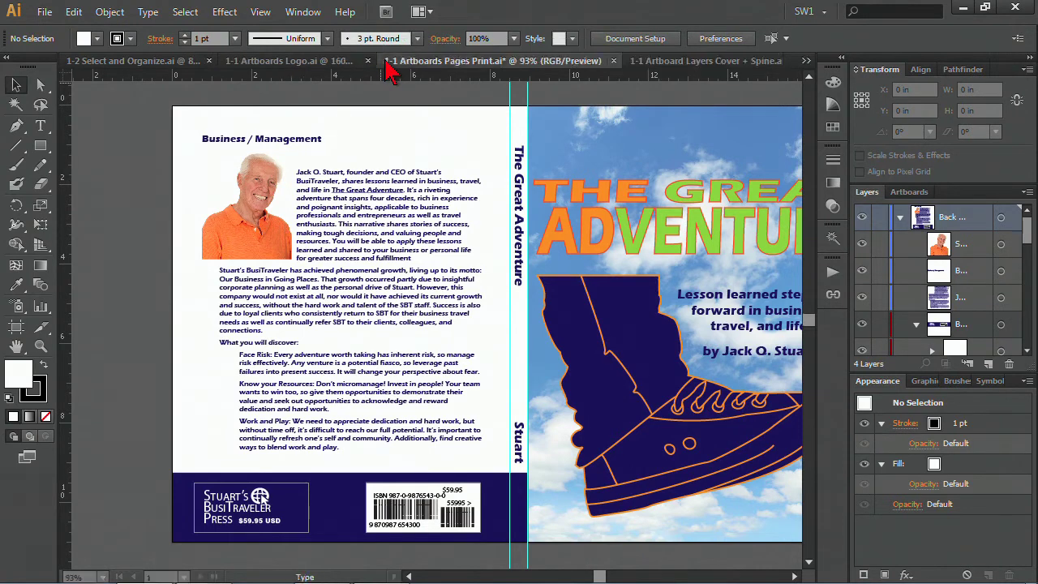
{"action": "left_click", "coordinate": [256, 64]}
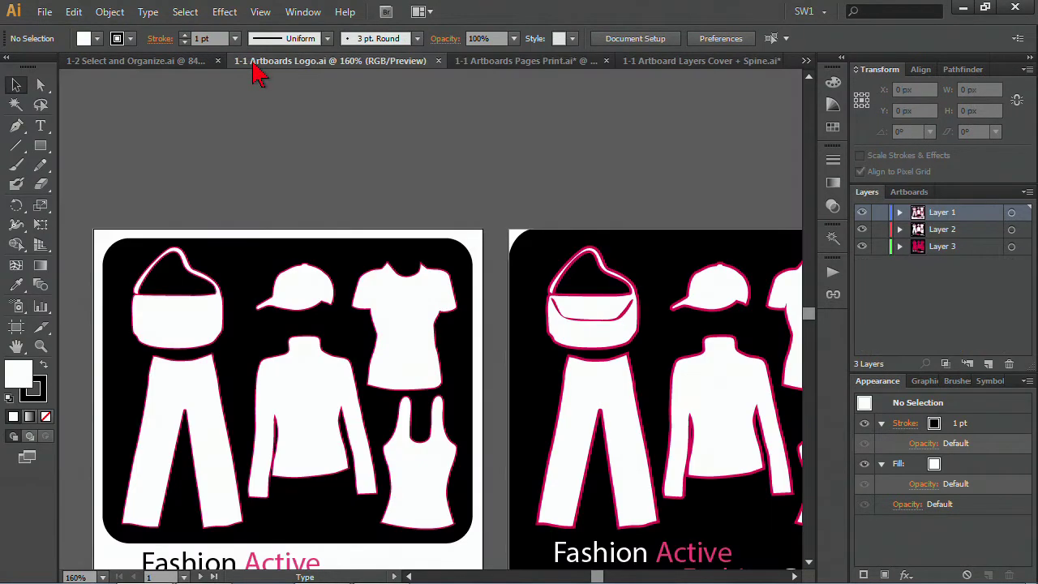
{"action": "left_click", "coordinate": [130, 61]}
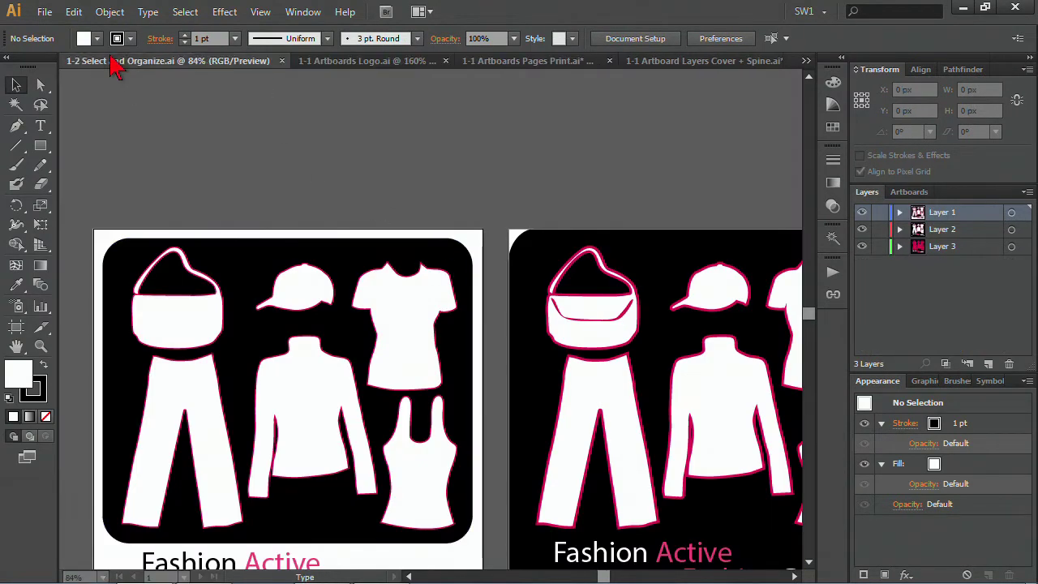
{"action": "scroll", "coordinate": [331, 236], "scroll_direction": "down", "scroll_amount": 5}
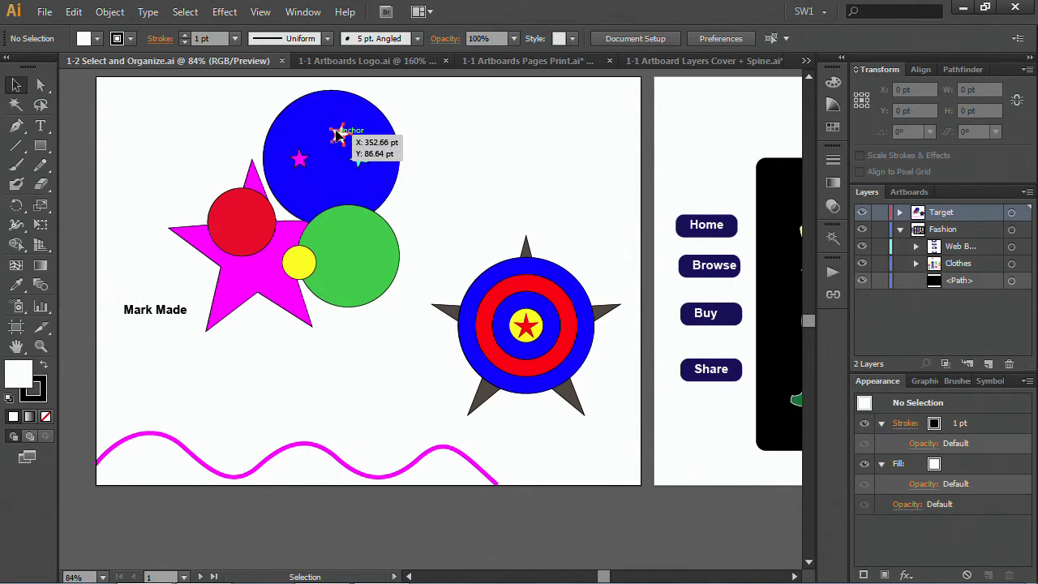
{"action": "left_click_drag", "start_coordinate": [338, 134], "coordinate": [341, 129]}
{"action": "left_click", "coordinate": [463, 162]}
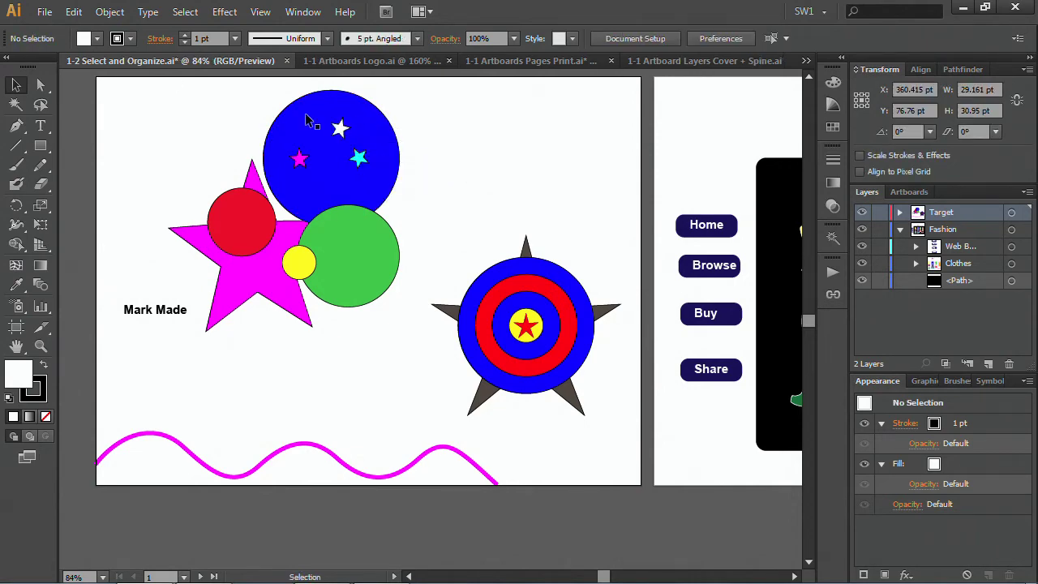
{"action": "left_click", "coordinate": [43, 11]}
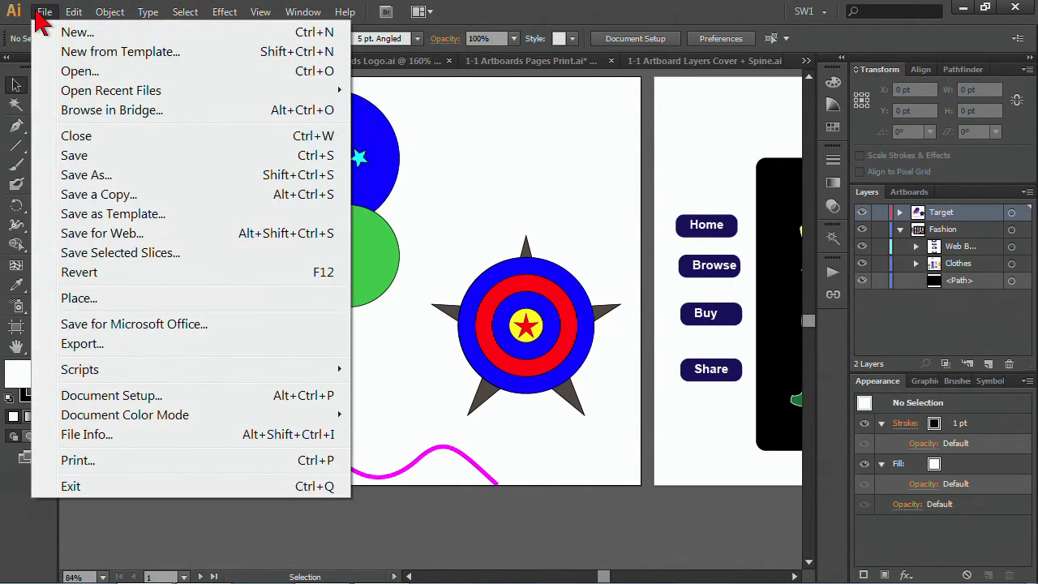
Save the shapes document, undo the star move, and save again with the star restored
{"action": "left_click", "coordinate": [71, 162]}
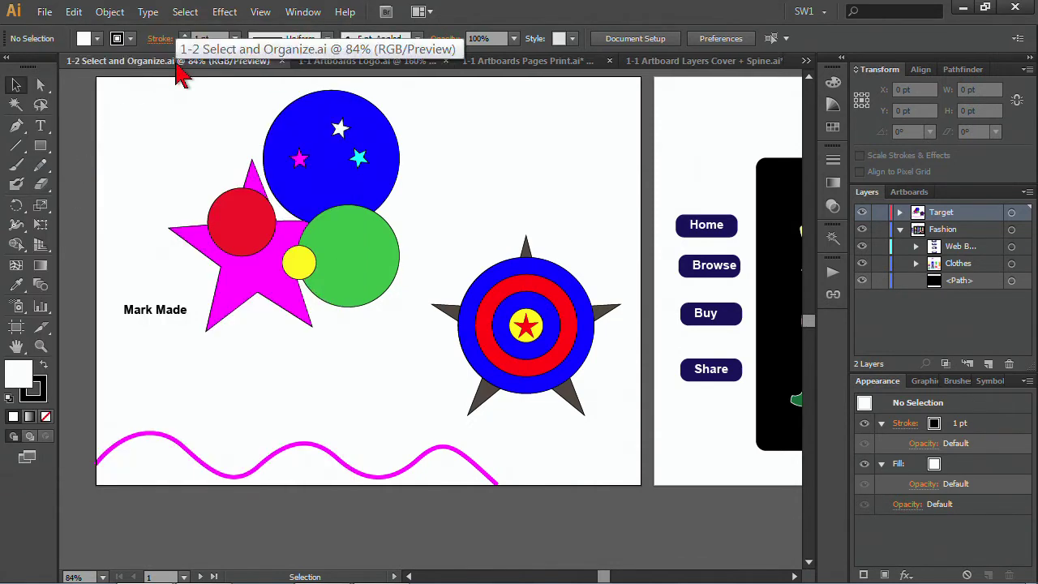
{"action": "left_click", "coordinate": [74, 13]}
{"action": "left_click", "coordinate": [96, 32]}
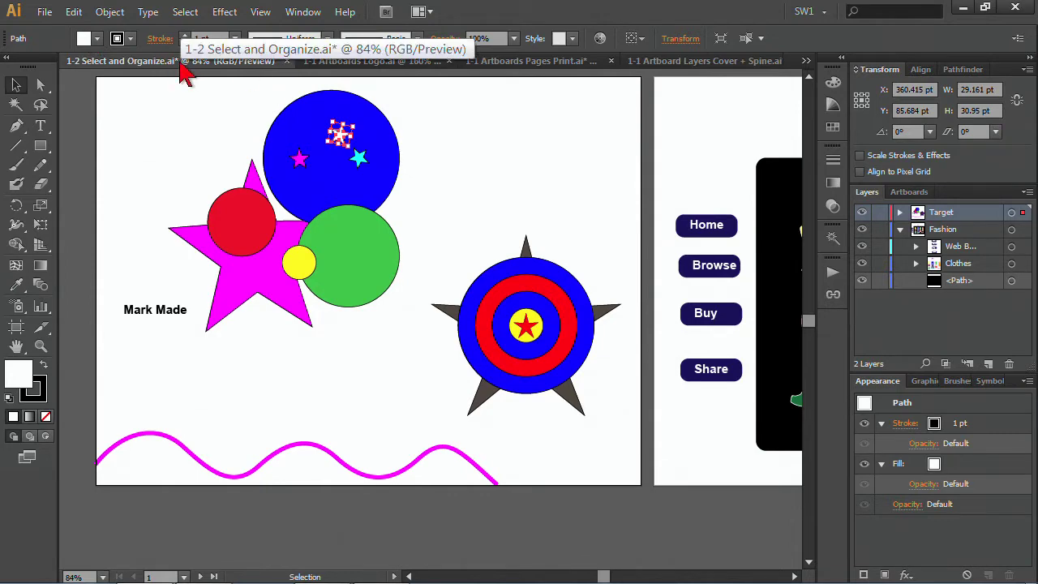
{"action": "left_click", "coordinate": [45, 11]}
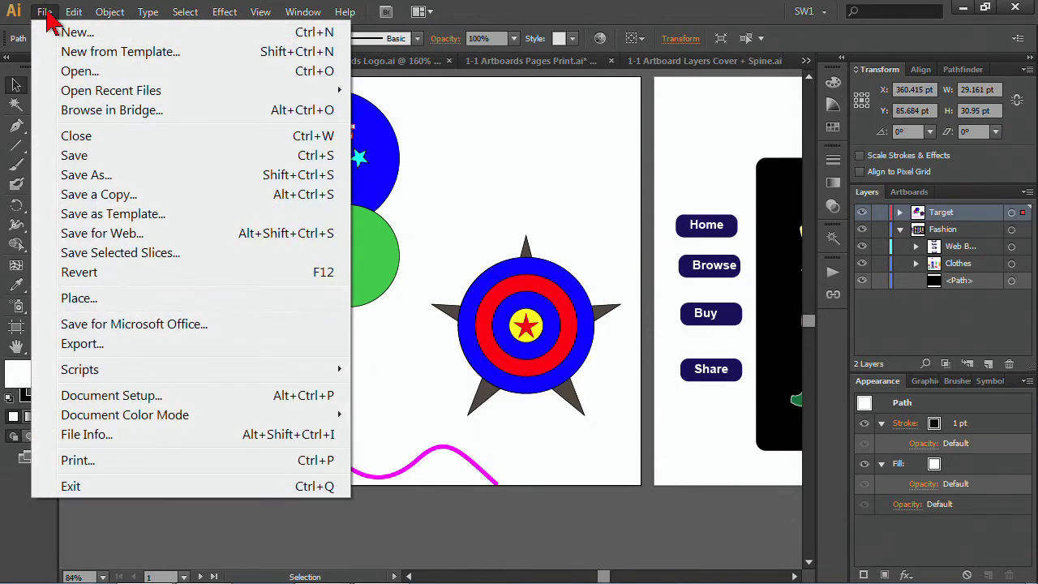
{"action": "left_click", "coordinate": [73, 157]}
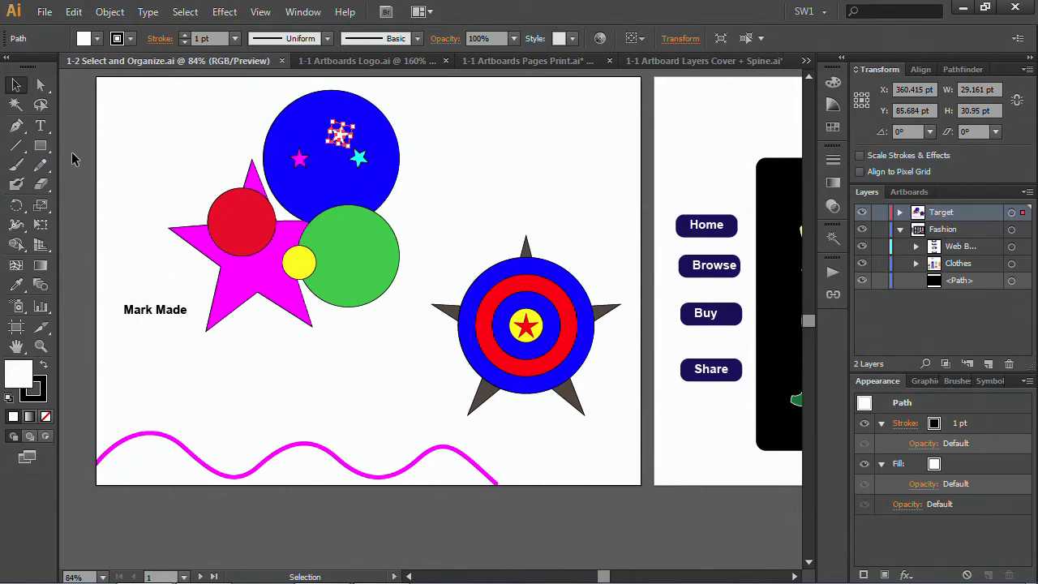
Confirm nothing is left to undo, then switch to the next open document
{"action": "left_click", "coordinate": [73, 11]}
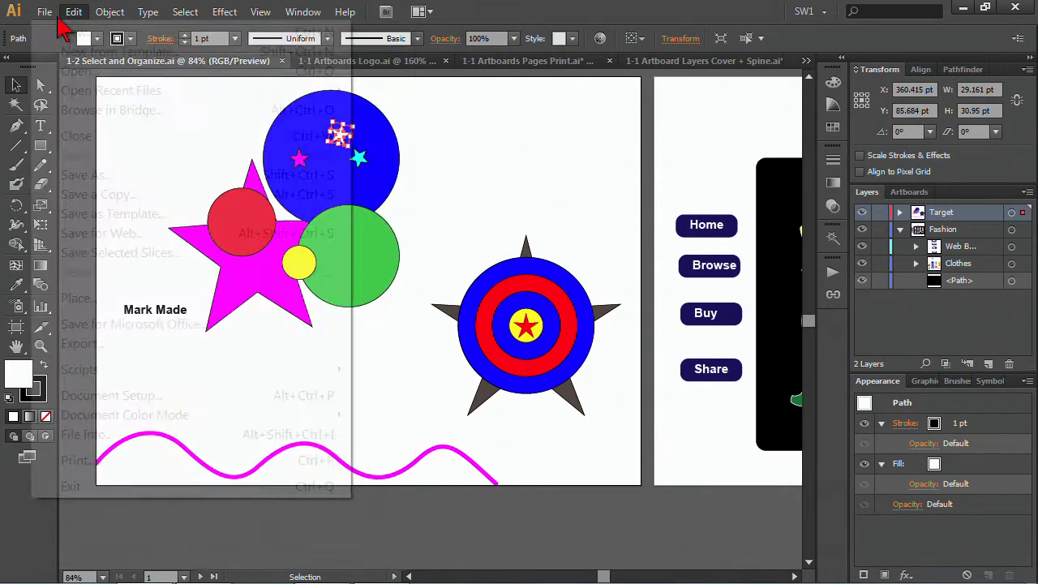
{"action": "left_click", "coordinate": [44, 12]}
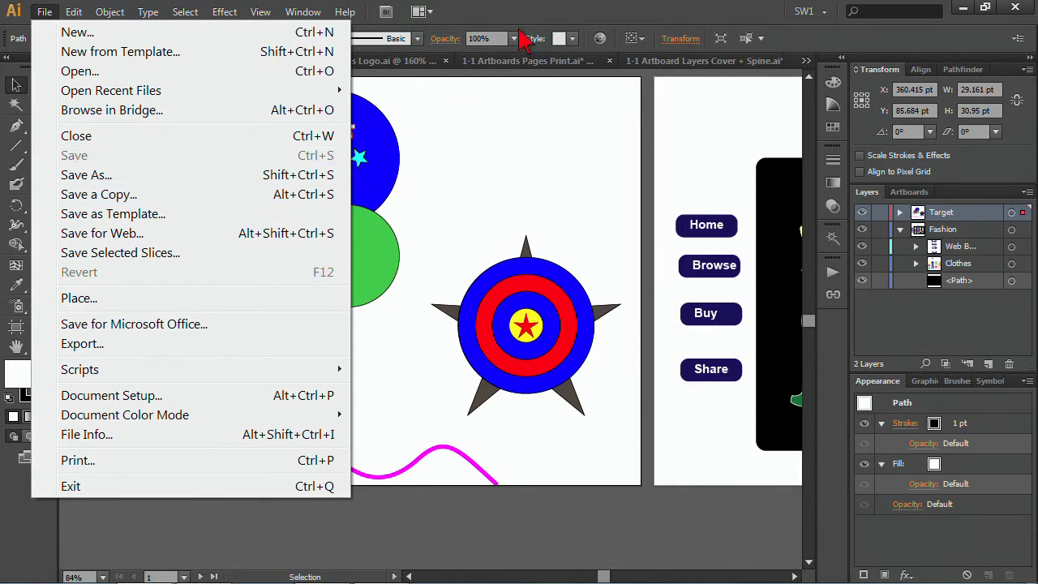
{"action": "left_click", "coordinate": [554, 12]}
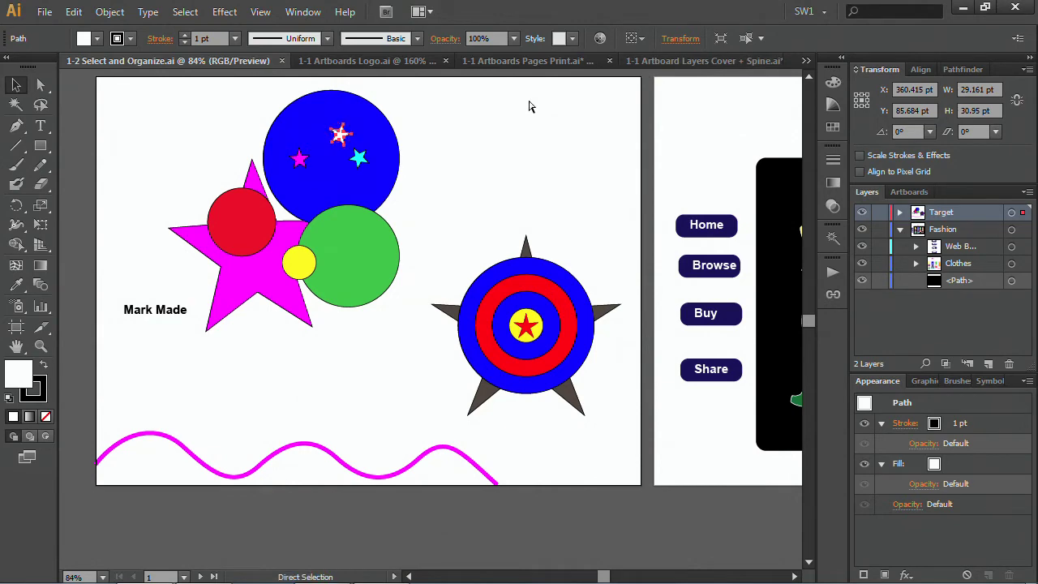
{"action": "key", "text": "ctrl+Tab"}
Cycle forward through the document tabs, step back, and bring the Cover + Spine document forward
{"action": "key", "text": "ctrl+Tab"}
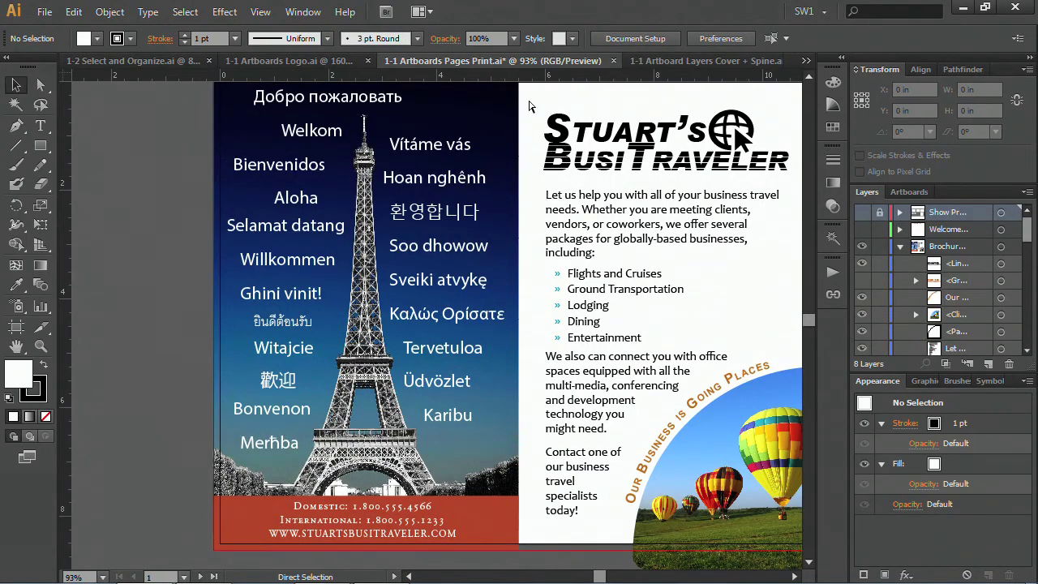
{"action": "key", "text": "ctrl+Tab"}
{"action": "key", "text": "ctrl+Tab"}
{"action": "key", "text": "ctrl+Tab"}
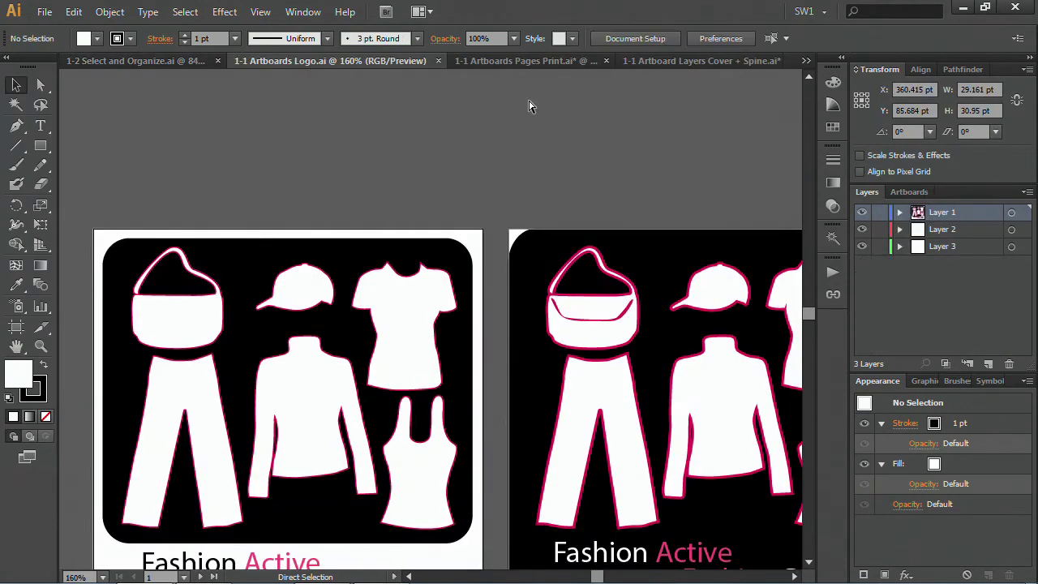
{"action": "key", "text": "ctrl+Tab"}
{"action": "key", "text": "ctrl+Tab"}
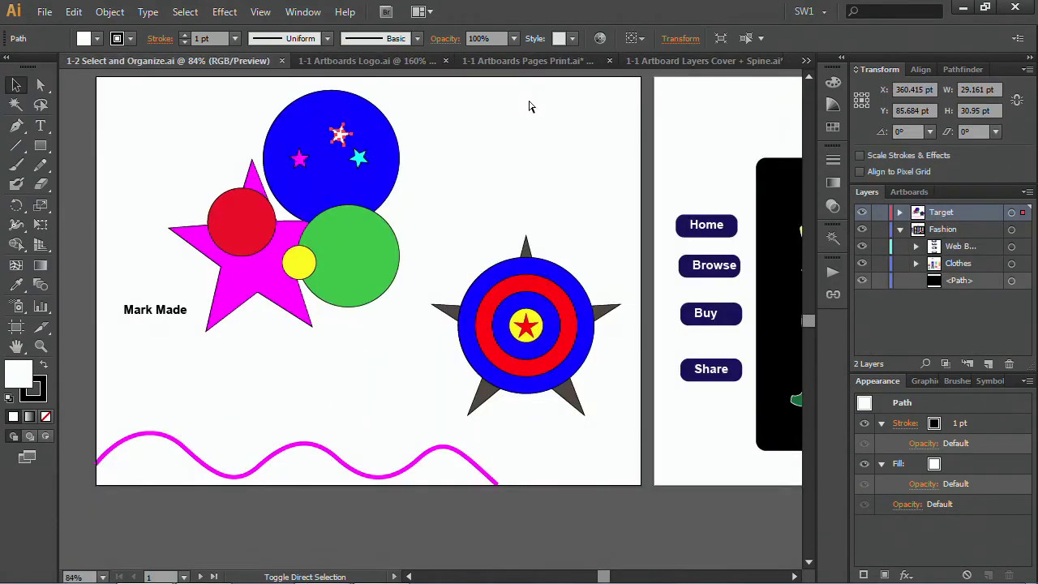
{"action": "key", "text": "ctrl+shift+Tab"}
{"action": "key", "text": "ctrl+shift+Tab"}
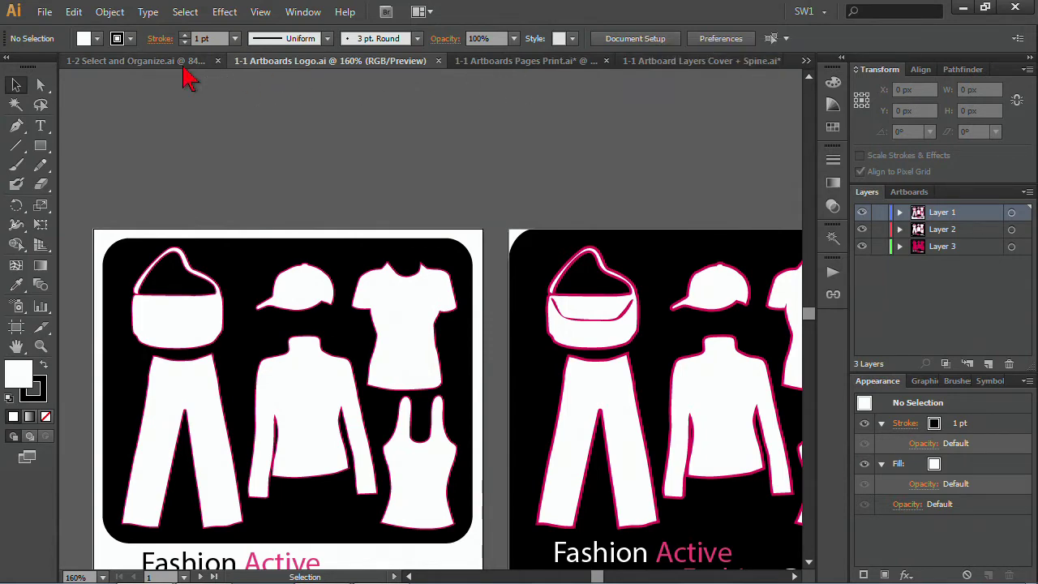
{"action": "left_click", "coordinate": [656, 65]}
Pull the Cover + Spine and Pages Print tabs out into floating windows
{"action": "left_click_drag", "start_coordinate": [655, 65], "coordinate": [258, 144]}
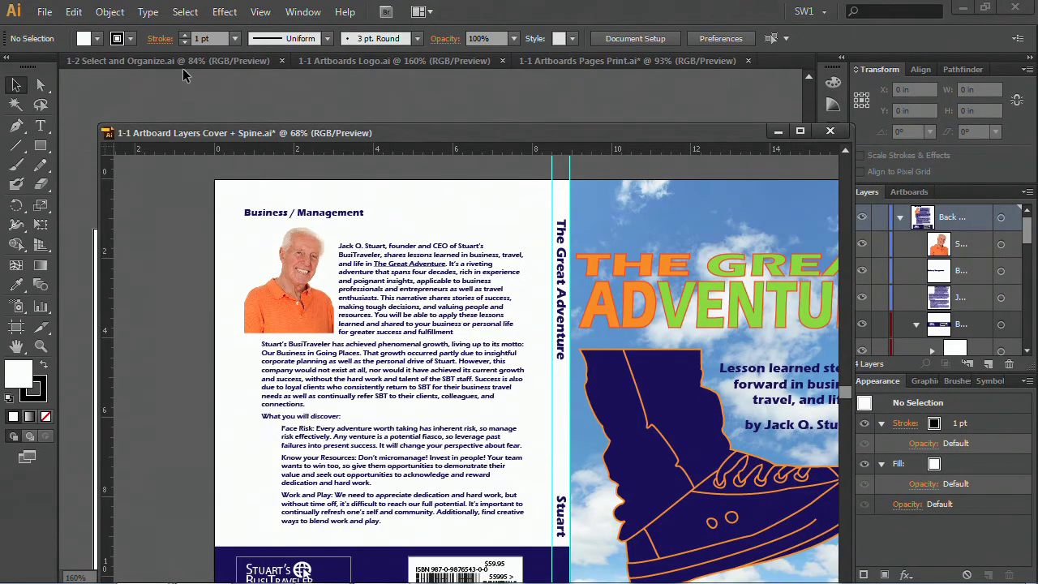
{"action": "left_click", "coordinate": [583, 71]}
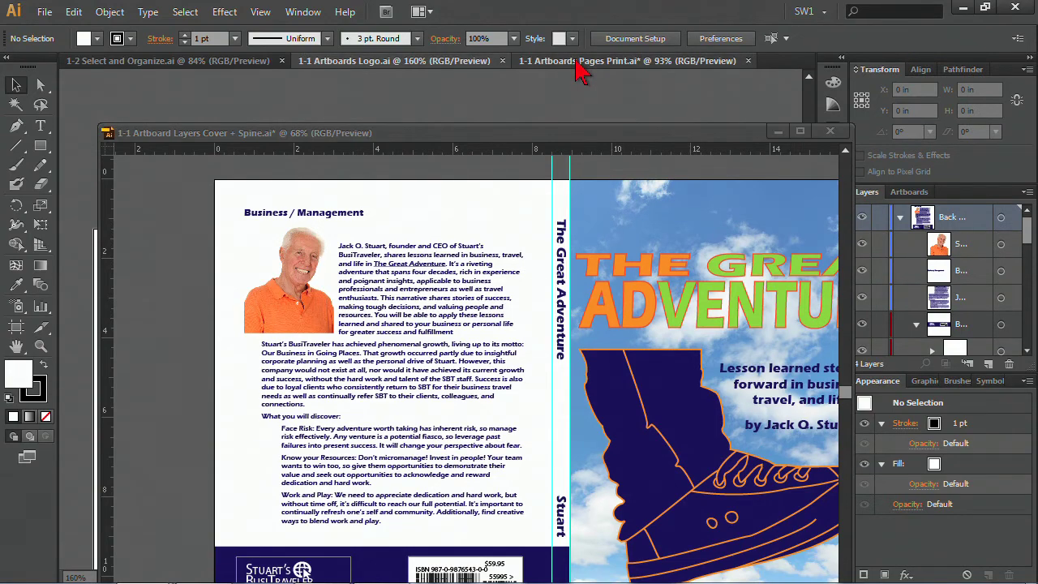
{"action": "left_click_drag", "start_coordinate": [582, 71], "coordinate": [371, 120]}
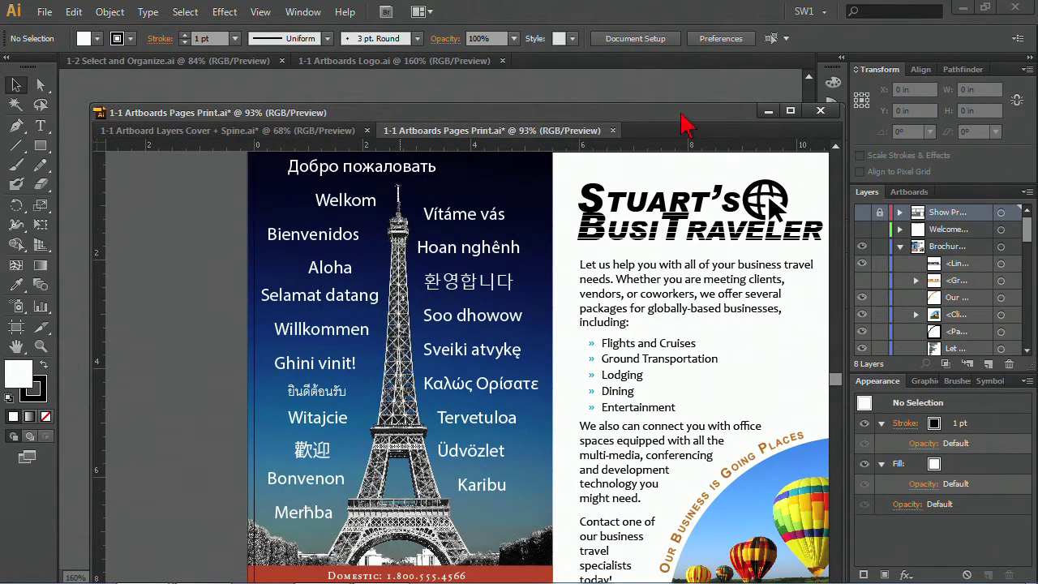
Minimize the floating Pages Print brochure window
{"action": "left_click", "coordinate": [766, 112]}
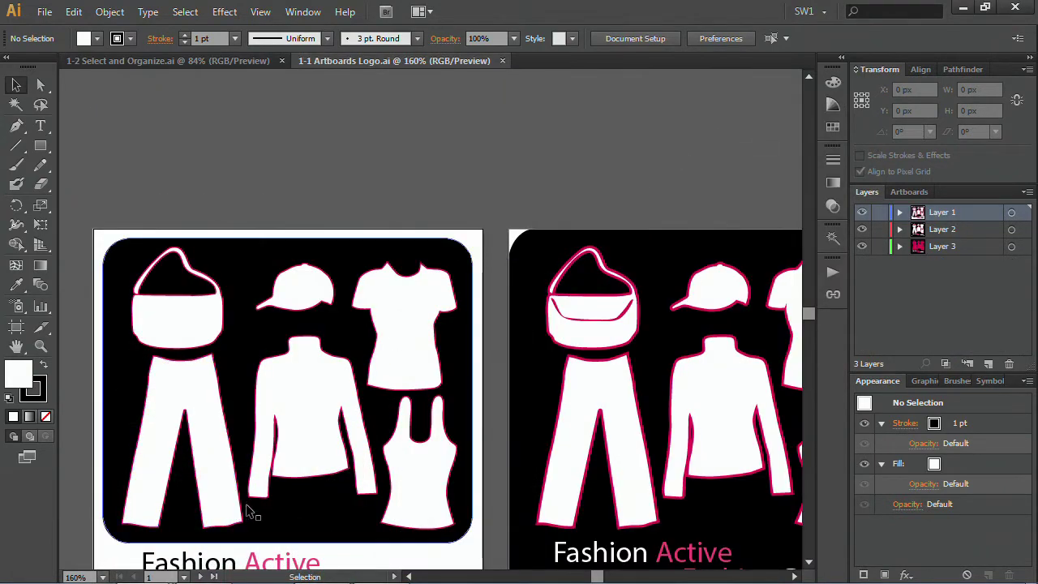
{"action": "scroll", "coordinate": [297, 522], "scroll_direction": "down", "scroll_amount": 1}
{"action": "scroll", "coordinate": [300, 522], "scroll_direction": "up", "scroll_amount": 2}
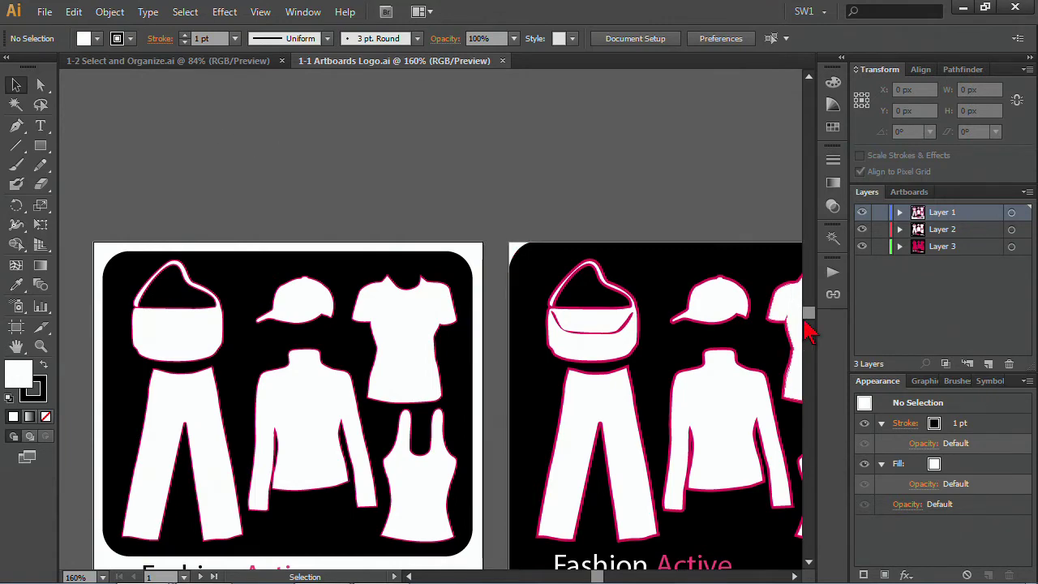
{"action": "mouse_move", "coordinate": [808, 322]}
{"action": "left_mouse_down"}
{"action": "mouse_move", "coordinate": [811, 336]}
{"action": "mouse_move", "coordinate": [812, 317]}
{"action": "left_mouse_up"}
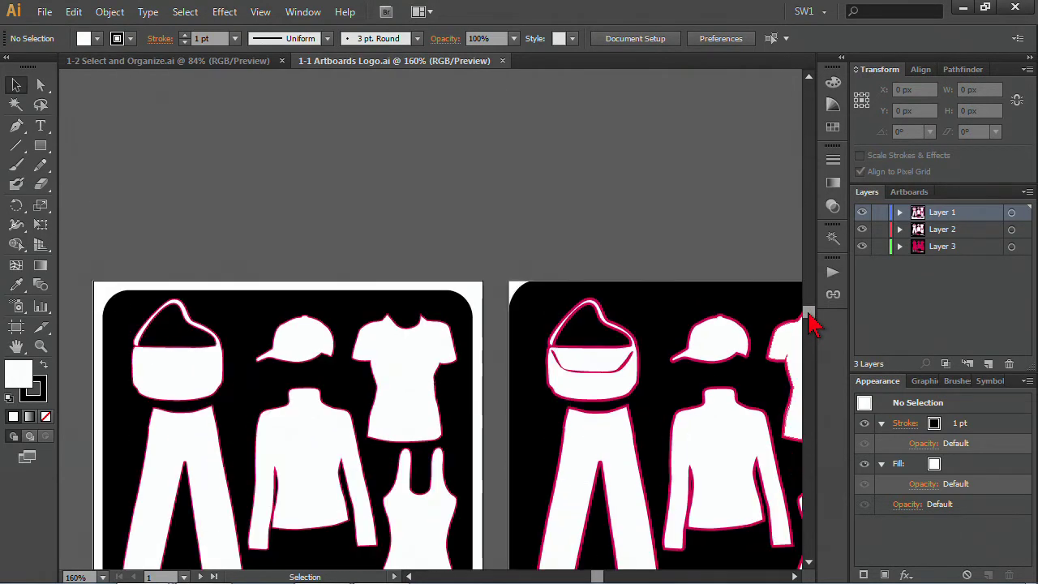
Consolidate all floating windows back into tabs via Window > Arrange, then close the shapes document
{"action": "left_click", "coordinate": [304, 13]}
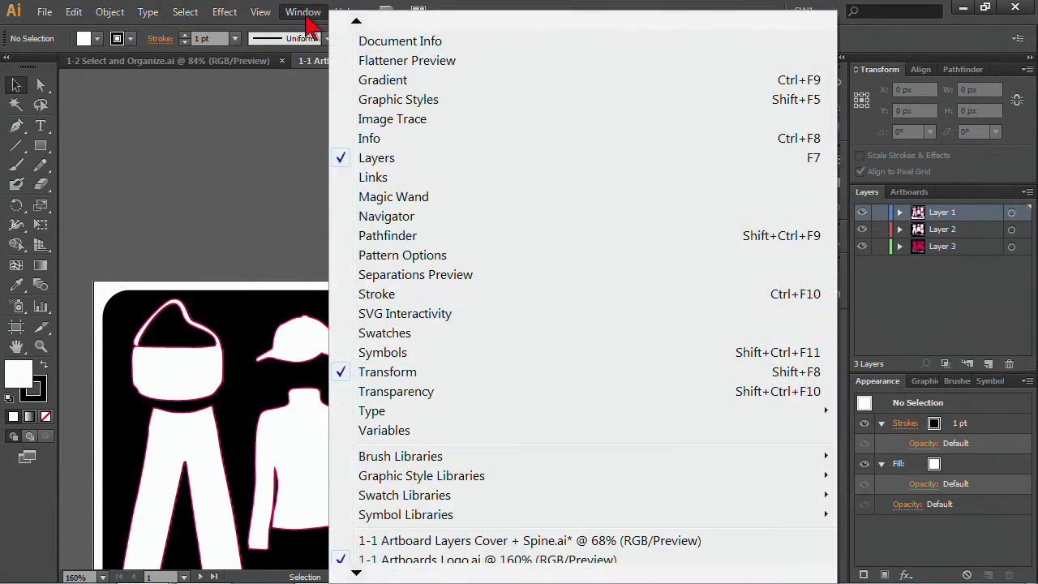
{"action": "mouse_move", "coordinate": [356, 26]}
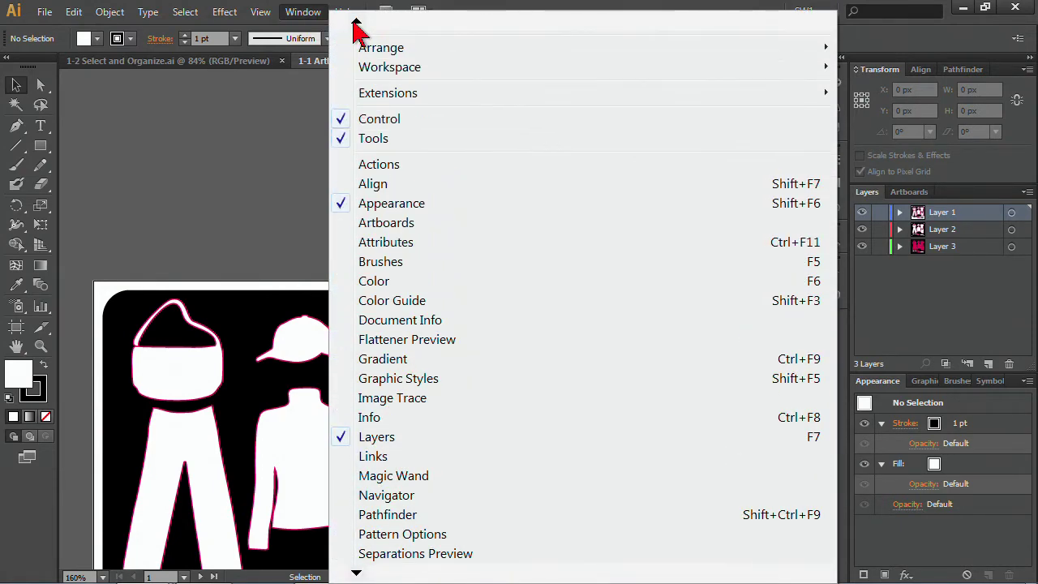
{"action": "mouse_move", "coordinate": [370, 70]}
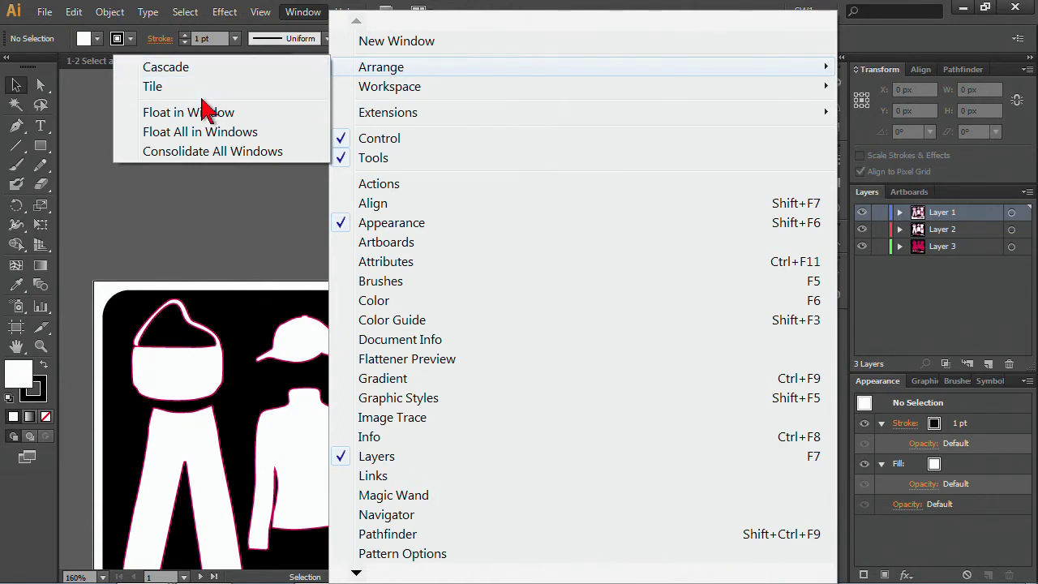
{"action": "left_click", "coordinate": [202, 154]}
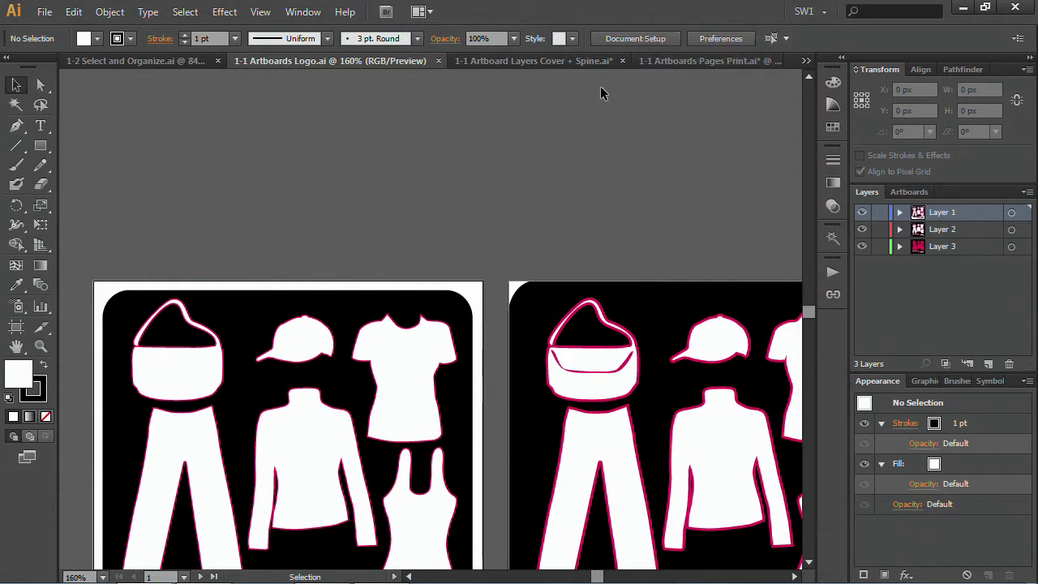
{"action": "left_click", "coordinate": [219, 61]}
Close the logo, Cover + Spine and Pages Print documents, discarding unsaved changes
{"action": "left_click", "coordinate": [270, 62]}
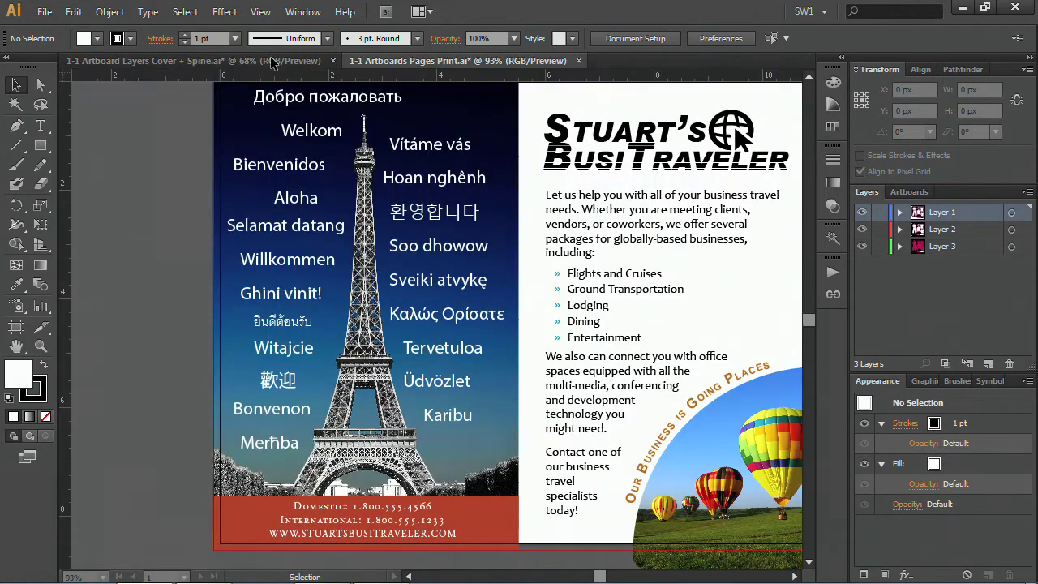
{"action": "left_click", "coordinate": [332, 62]}
{"action": "left_click", "coordinate": [604, 320]}
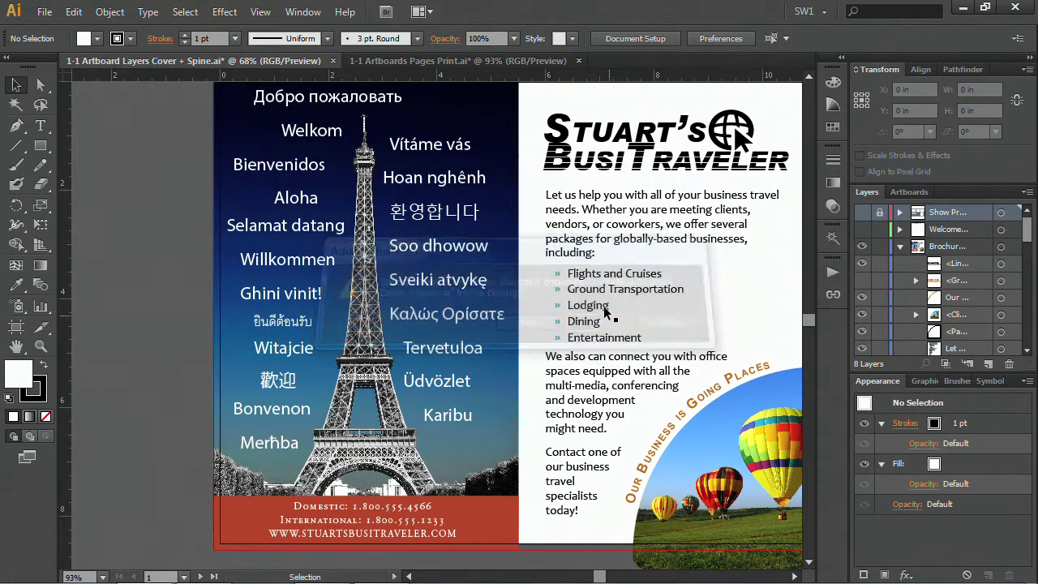
{"action": "left_click", "coordinate": [296, 60]}
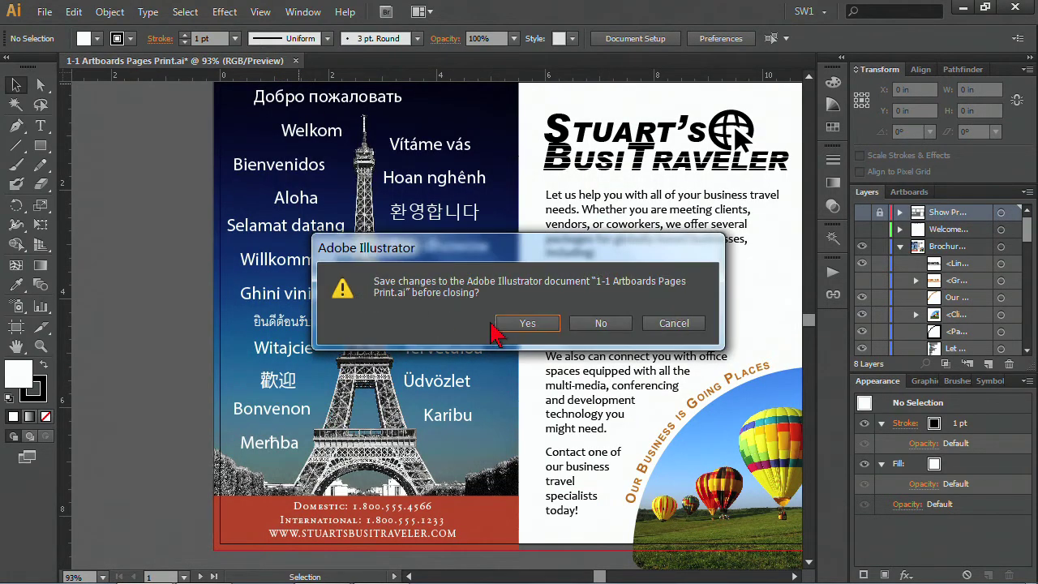
{"action": "left_click", "coordinate": [600, 322]}
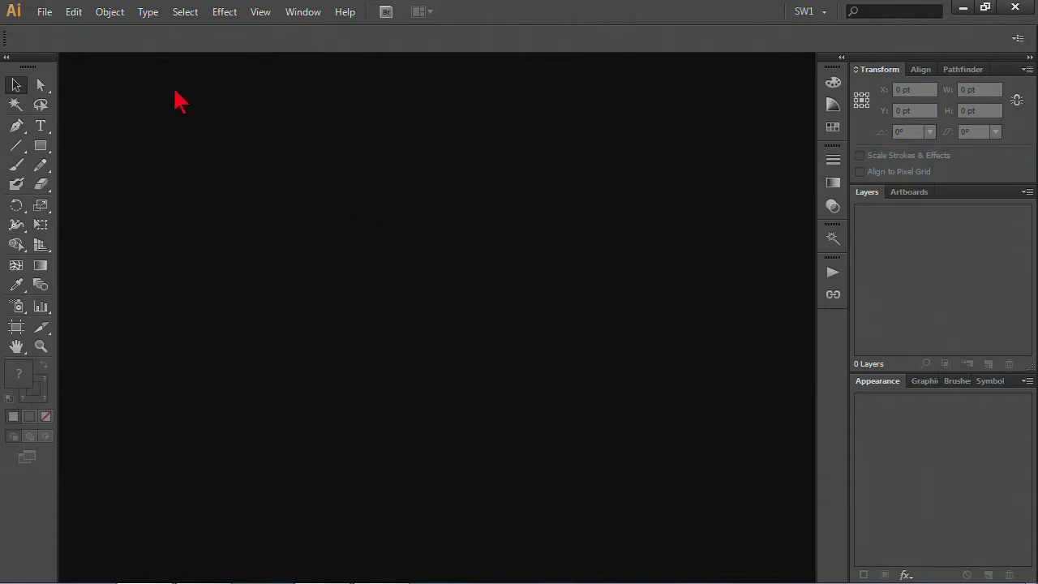
{"action": "left_click", "coordinate": [44, 19]}
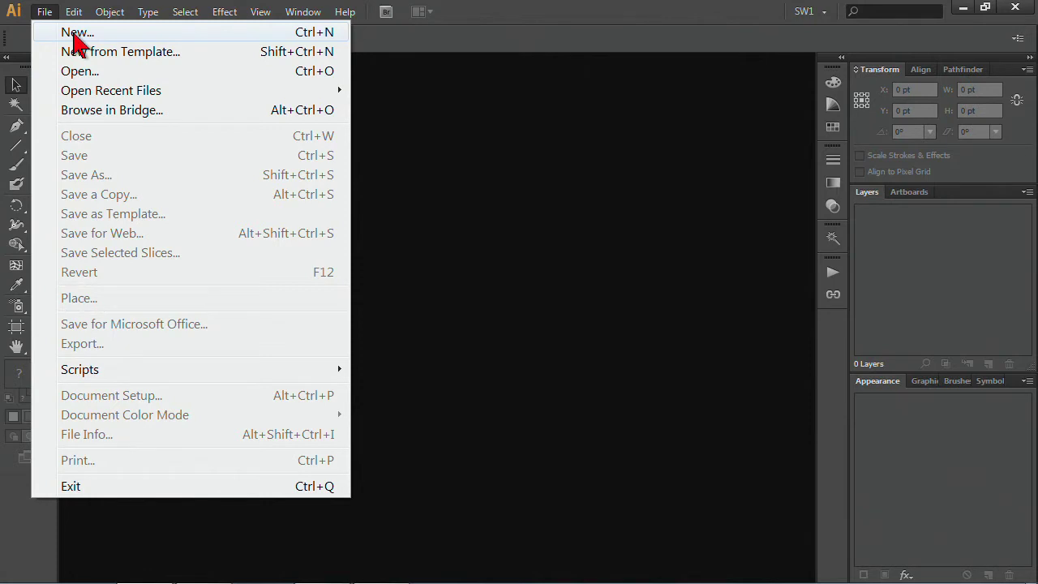
Start a new document and keep the Print profile
{"action": "left_click", "coordinate": [75, 32]}
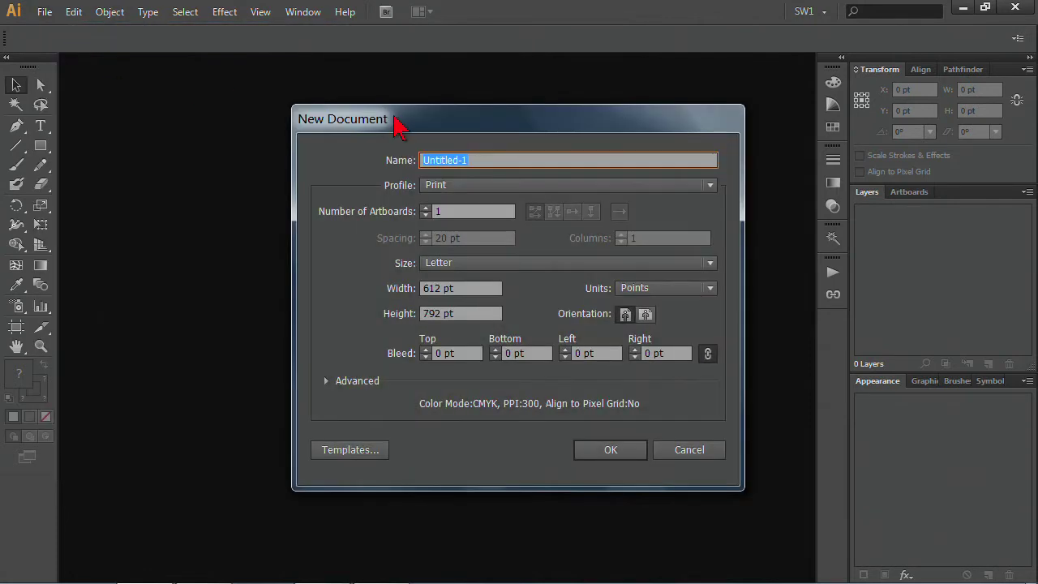
{"action": "left_click_drag", "start_coordinate": [464, 125], "coordinate": [427, 102]}
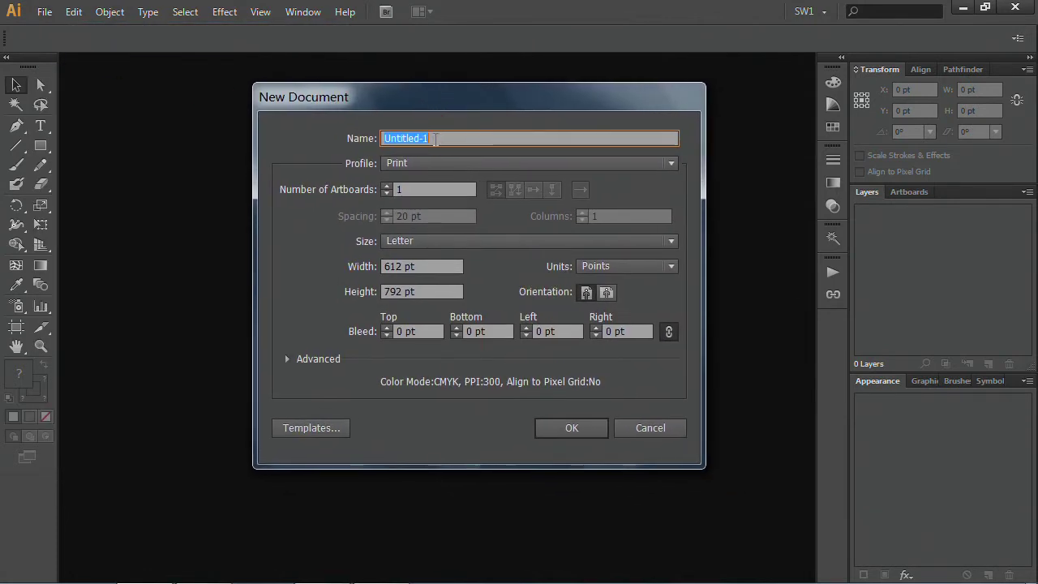
{"action": "left_click", "coordinate": [672, 165]}
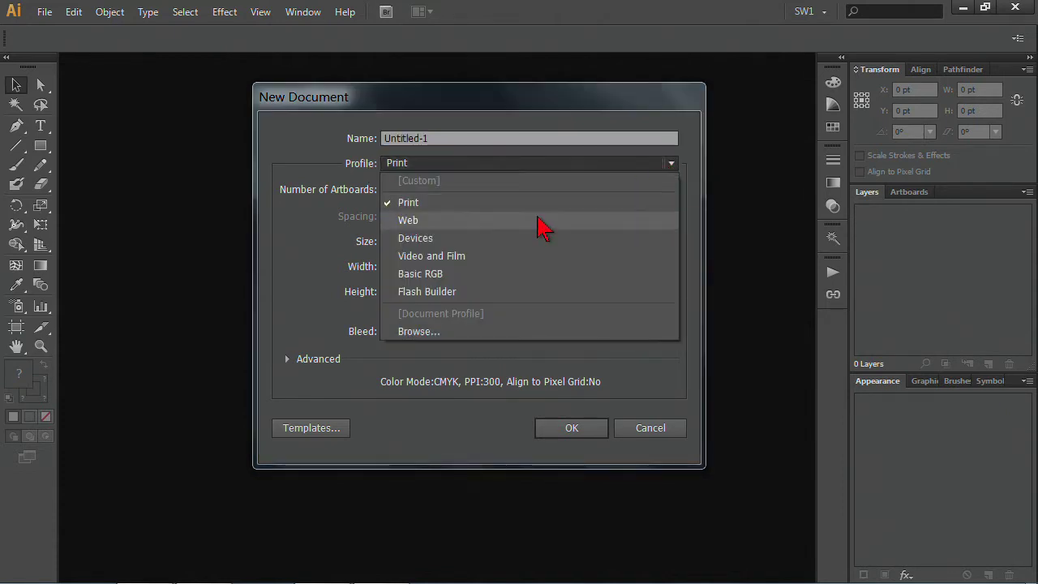
{"action": "left_click", "coordinate": [459, 205]}
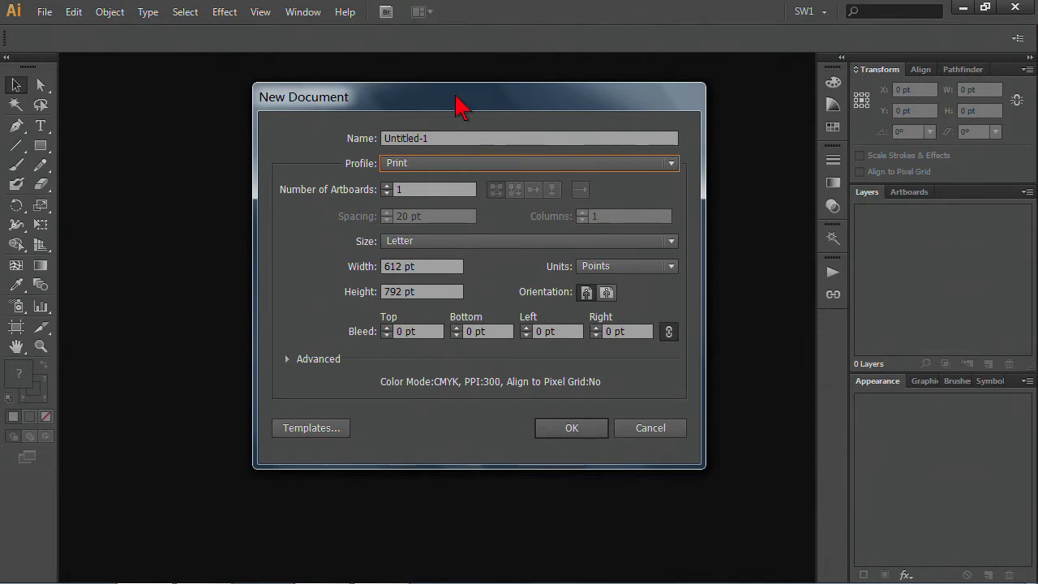
{"action": "left_click_drag", "start_coordinate": [459, 103], "coordinate": [448, 85]}
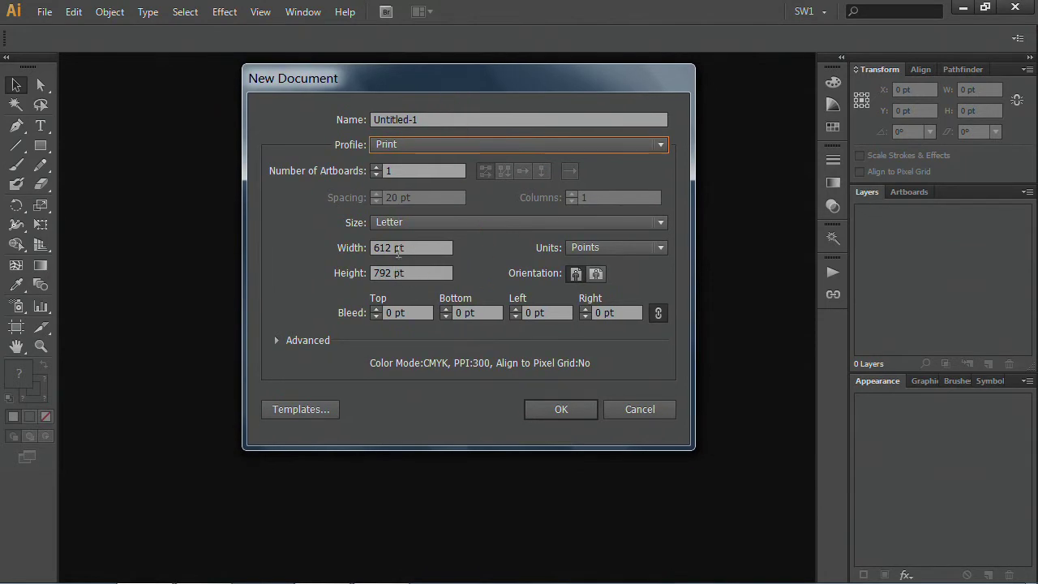
Set units to Inches, try A4 then return to Letter, and expand Advanced settings
{"action": "left_click", "coordinate": [662, 252]}
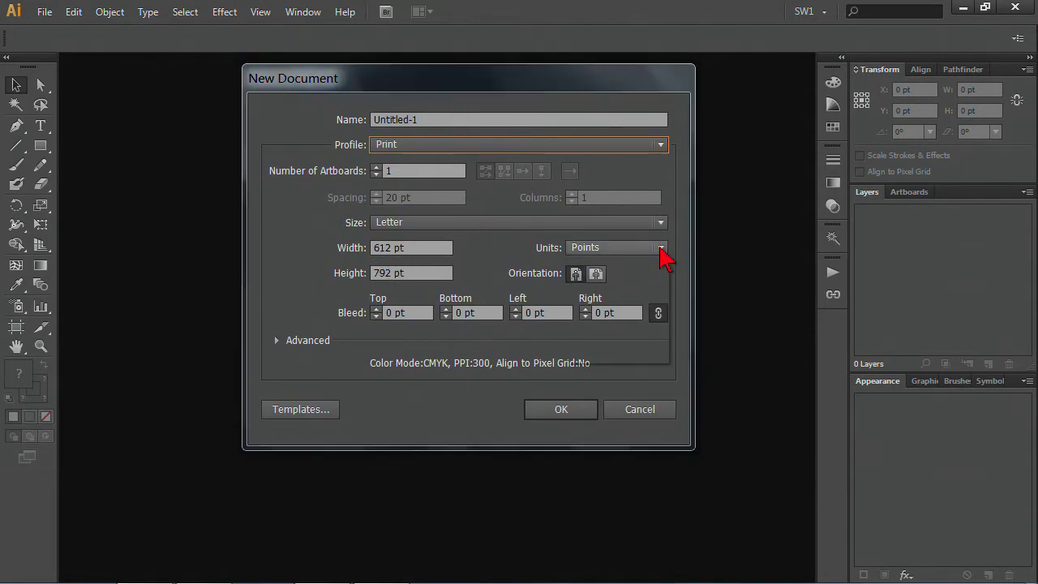
{"action": "left_click", "coordinate": [631, 305]}
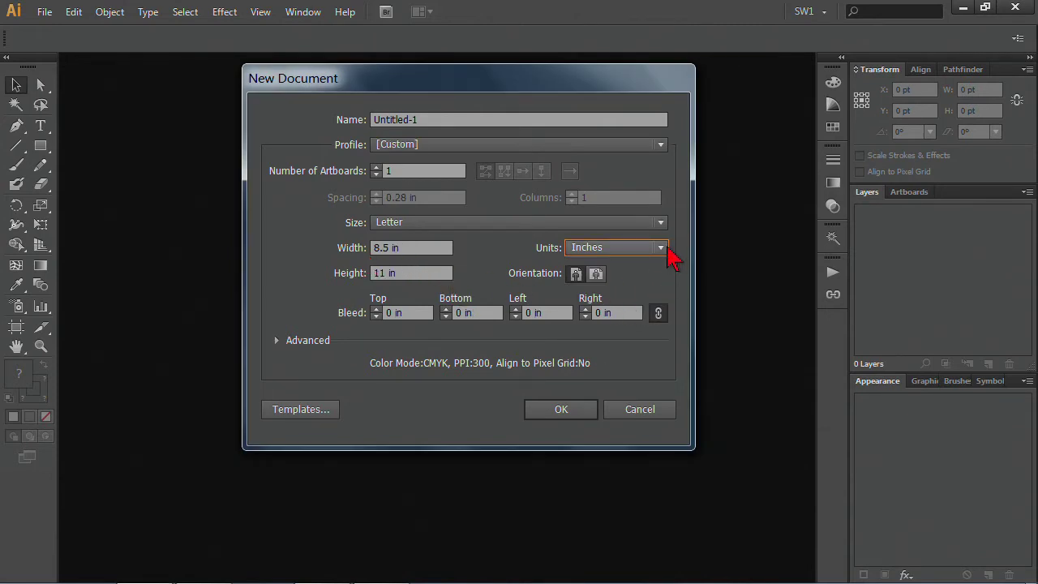
{"action": "left_click", "coordinate": [665, 224]}
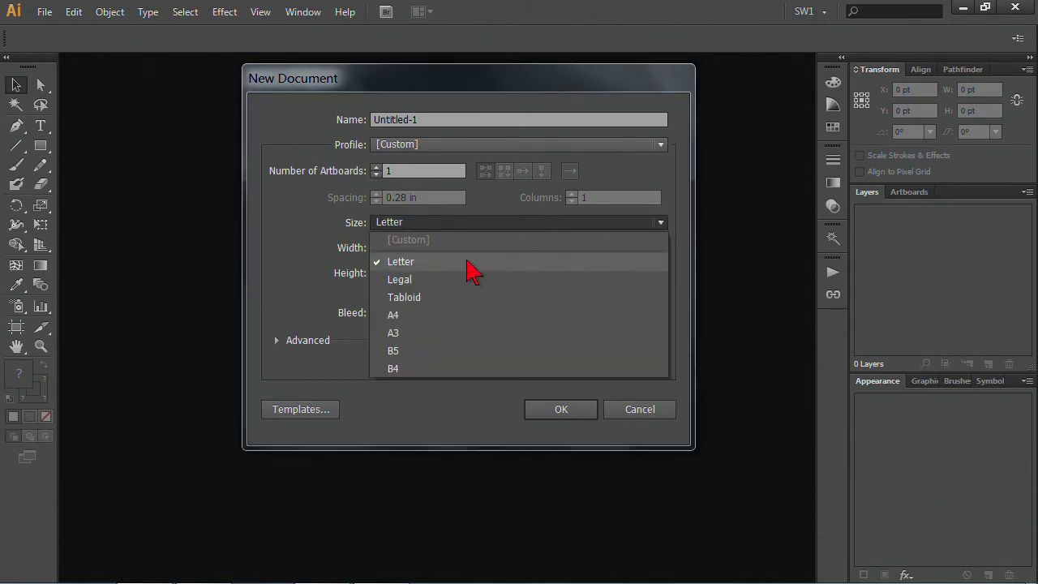
{"action": "left_click", "coordinate": [394, 318]}
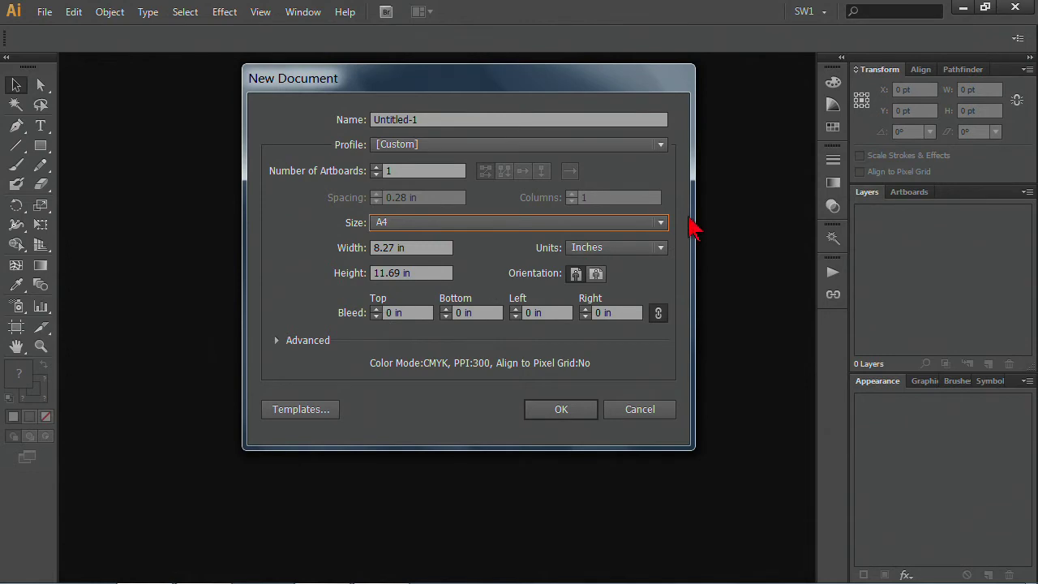
{"action": "left_click", "coordinate": [665, 224]}
{"action": "left_click", "coordinate": [499, 263]}
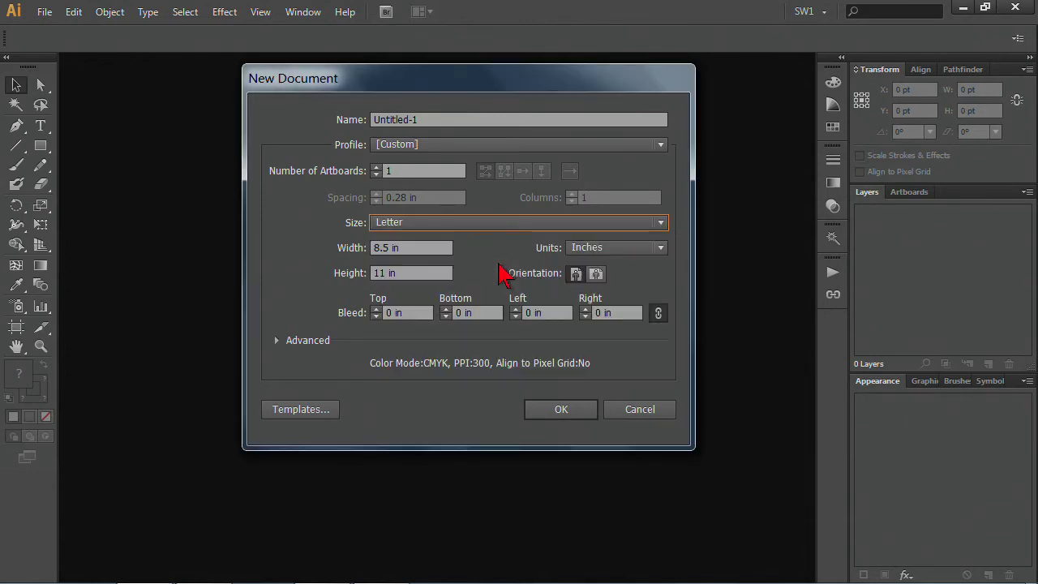
{"action": "left_click", "coordinate": [661, 248]}
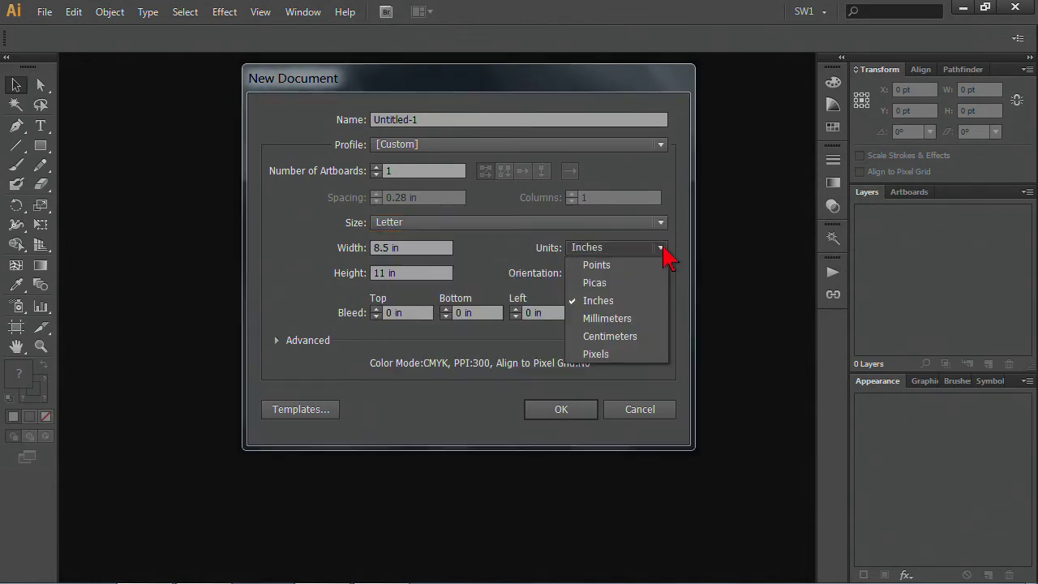
{"action": "left_click", "coordinate": [662, 251]}
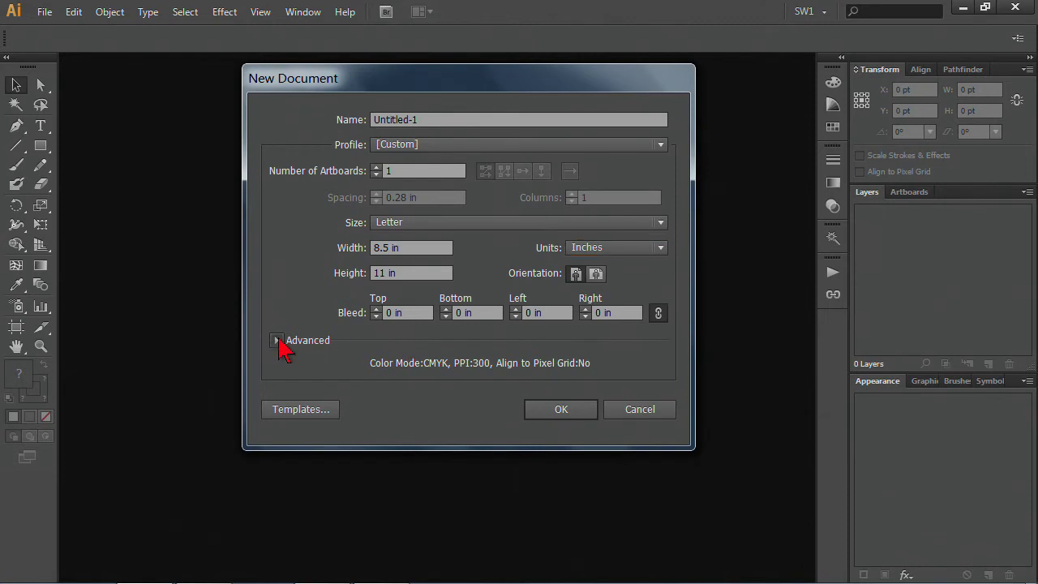
{"action": "left_click", "coordinate": [278, 341]}
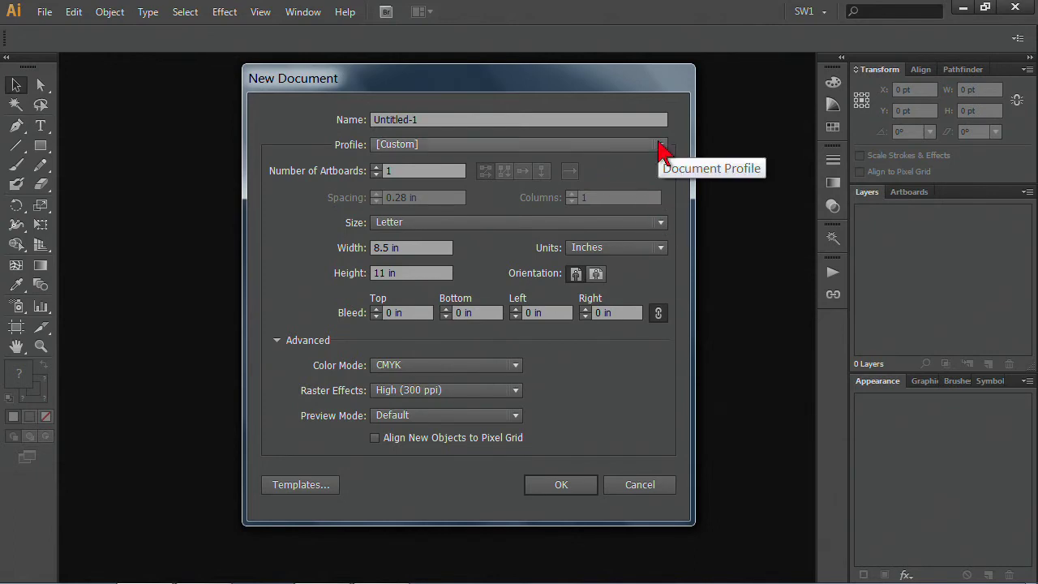
Preview the Web profile and its page size presets
{"action": "left_click", "coordinate": [661, 146]}
{"action": "key", "text": "Escape"}
{"action": "key", "text": "w"}
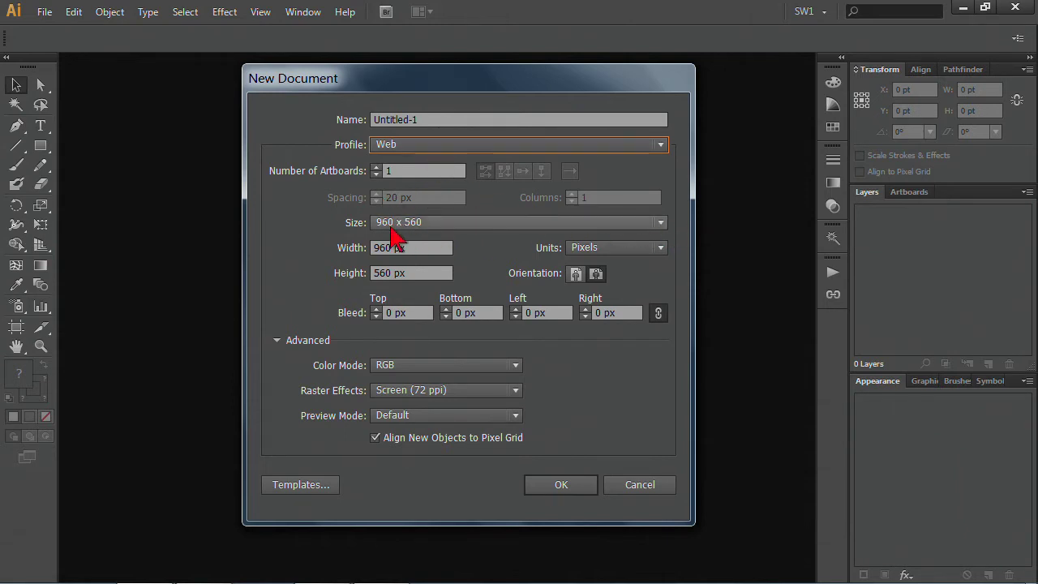
{"action": "left_click", "coordinate": [662, 224]}
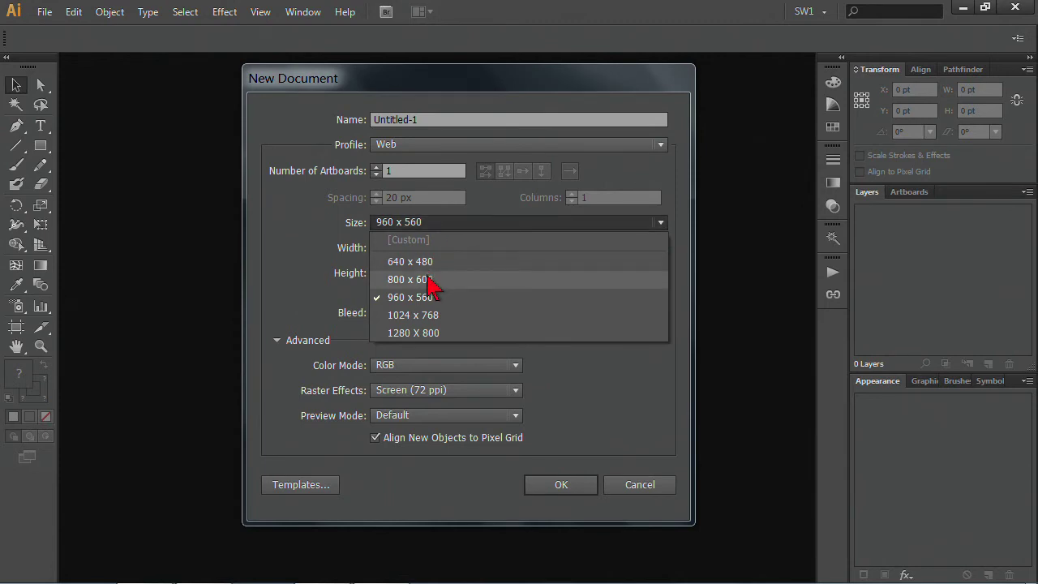
{"action": "left_click", "coordinate": [288, 229]}
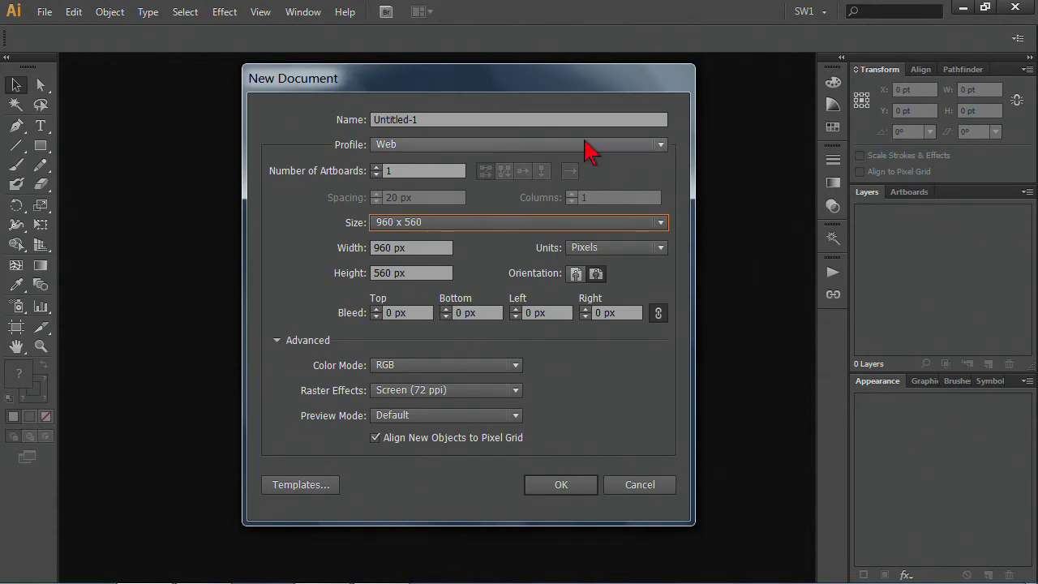
Preview the Video and Film profile's frame sizes, then switch back to the Print profile
{"action": "left_click", "coordinate": [661, 145]}
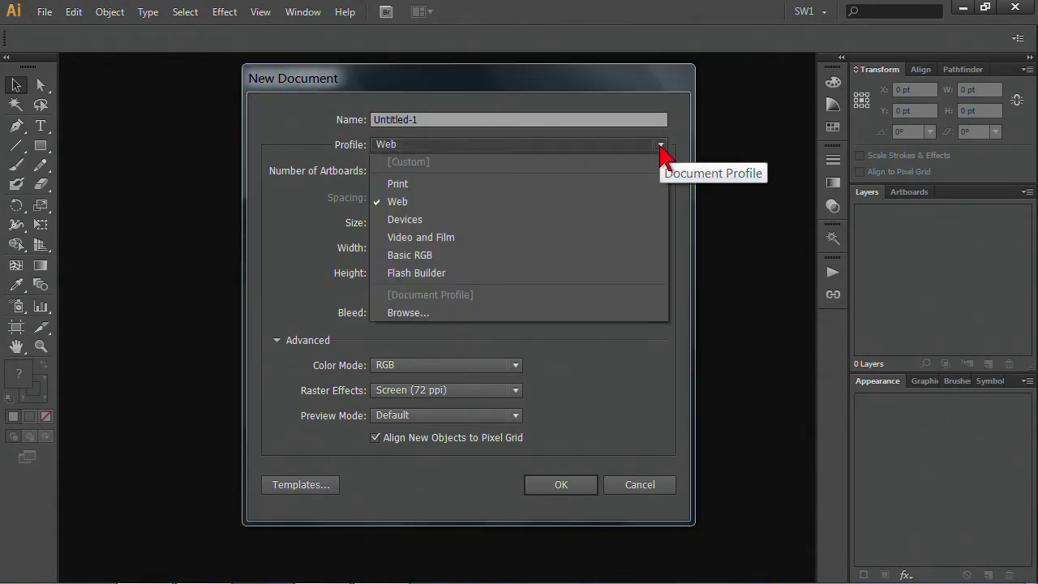
{"action": "left_click", "coordinate": [487, 237]}
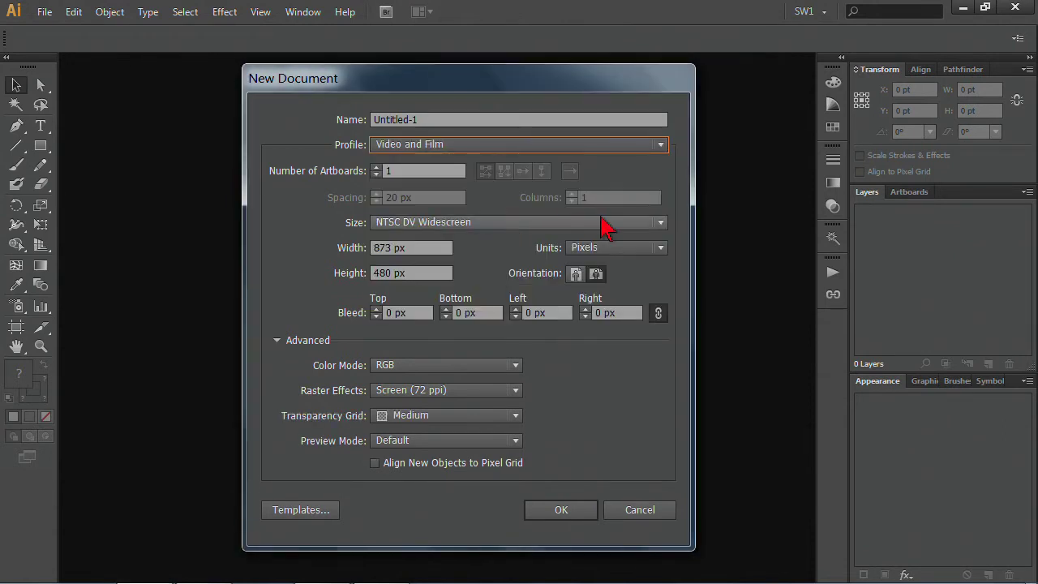
{"action": "left_click", "coordinate": [662, 224]}
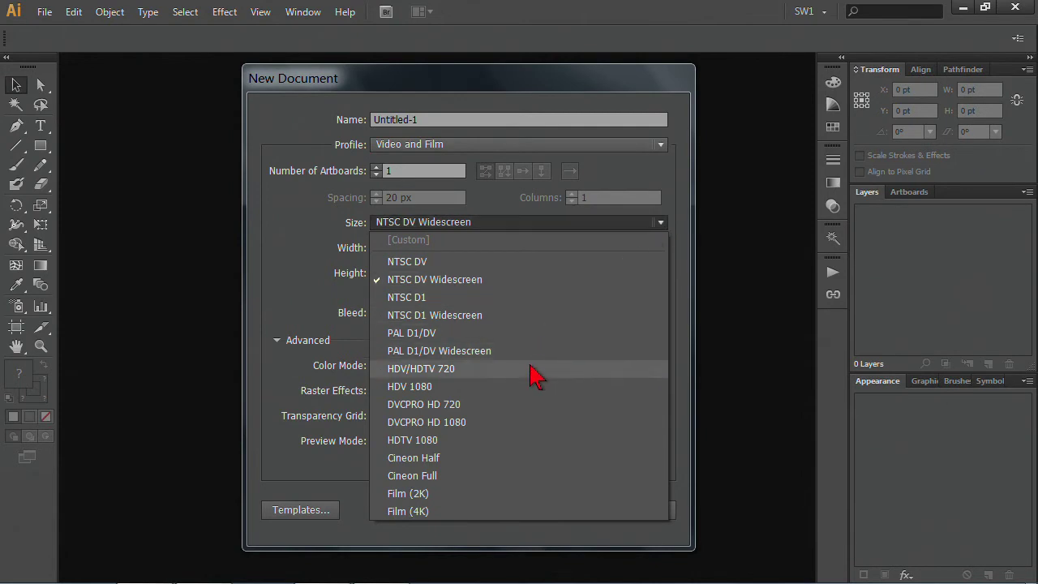
{"action": "left_click", "coordinate": [278, 213]}
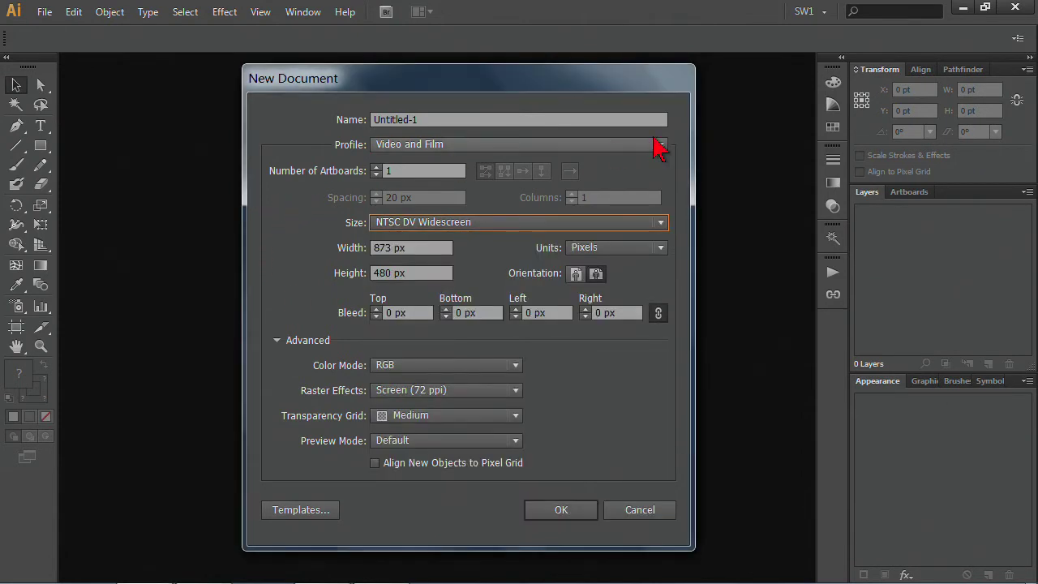
{"action": "left_click", "coordinate": [669, 153]}
{"action": "left_click", "coordinate": [478, 185]}
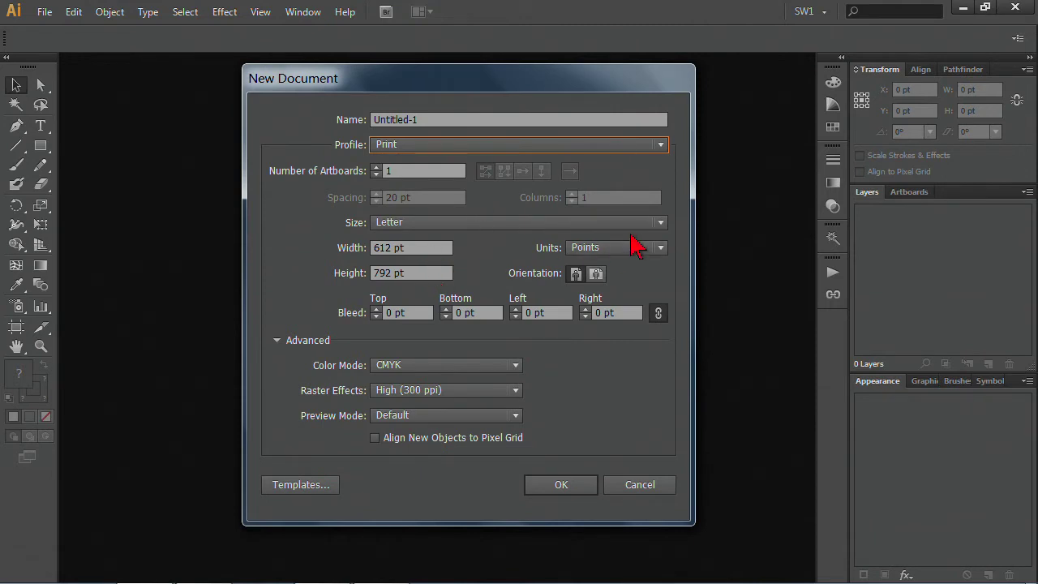
Switch units to inches, halve the size to 4.25 × 5.5 in, and create the document
{"action": "left_click", "coordinate": [661, 246]}
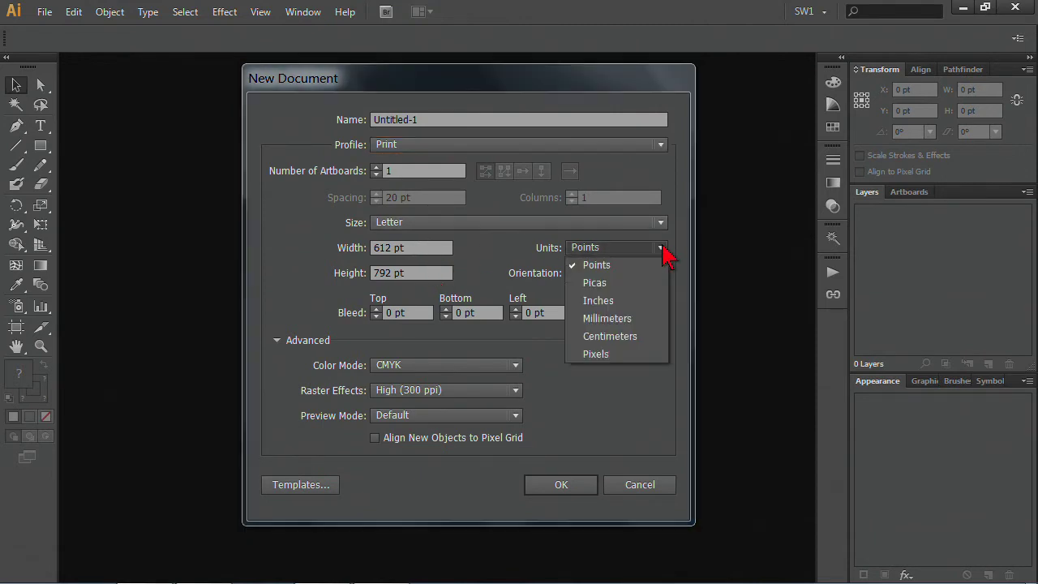
{"action": "left_click", "coordinate": [600, 300]}
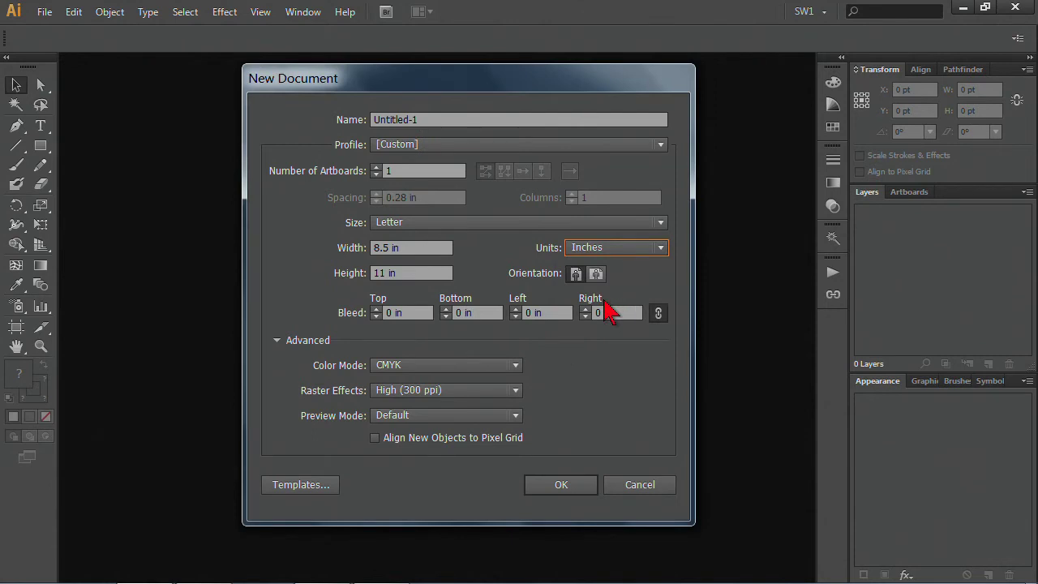
{"action": "key", "text": "shift+Tab"}
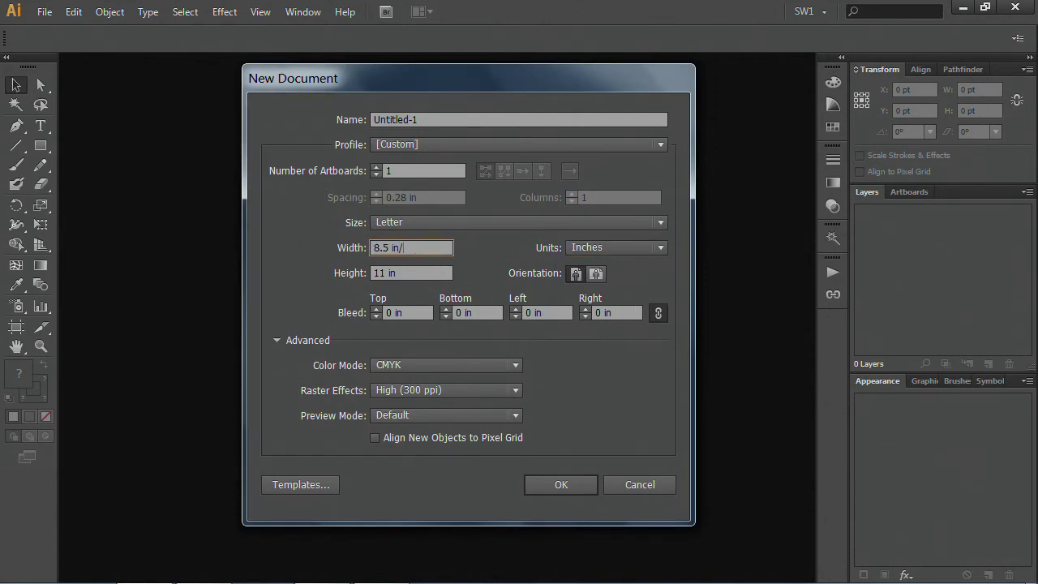
{"action": "type", "text": "/2"}
{"action": "left_click", "coordinate": [411, 272]}
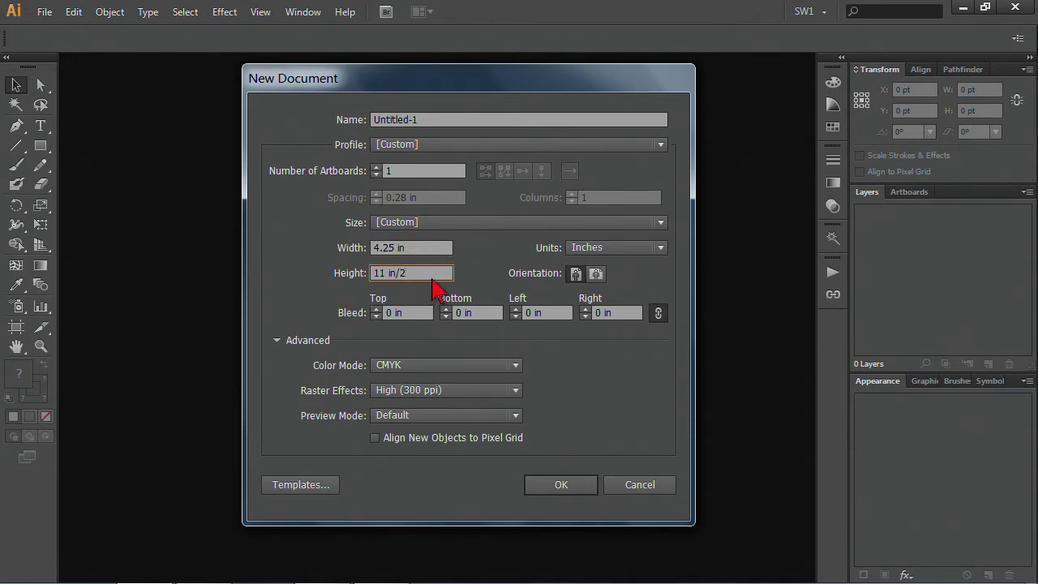
{"action": "key", "text": "Tab"}
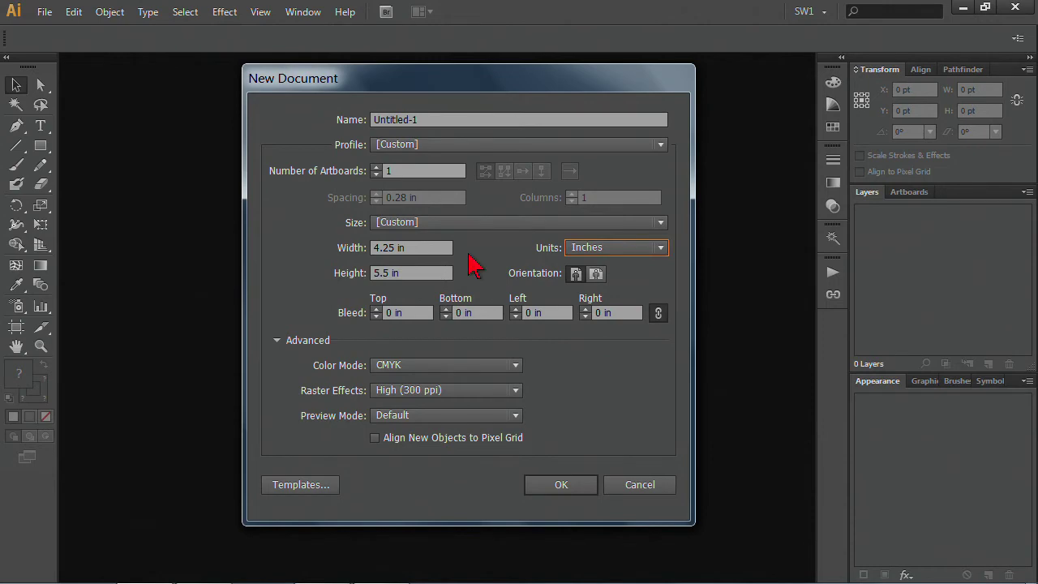
{"action": "left_click", "coordinate": [569, 489]}
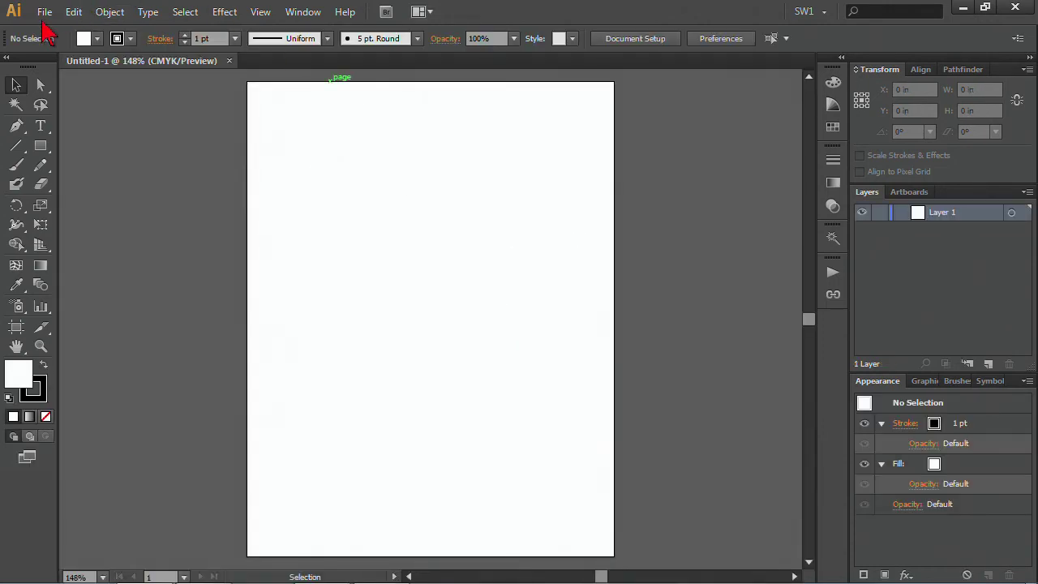
Start another new document, leave the Profile on [Custom], and open New from Template
{"action": "left_click", "coordinate": [46, 13]}
{"action": "left_click", "coordinate": [60, 26]}
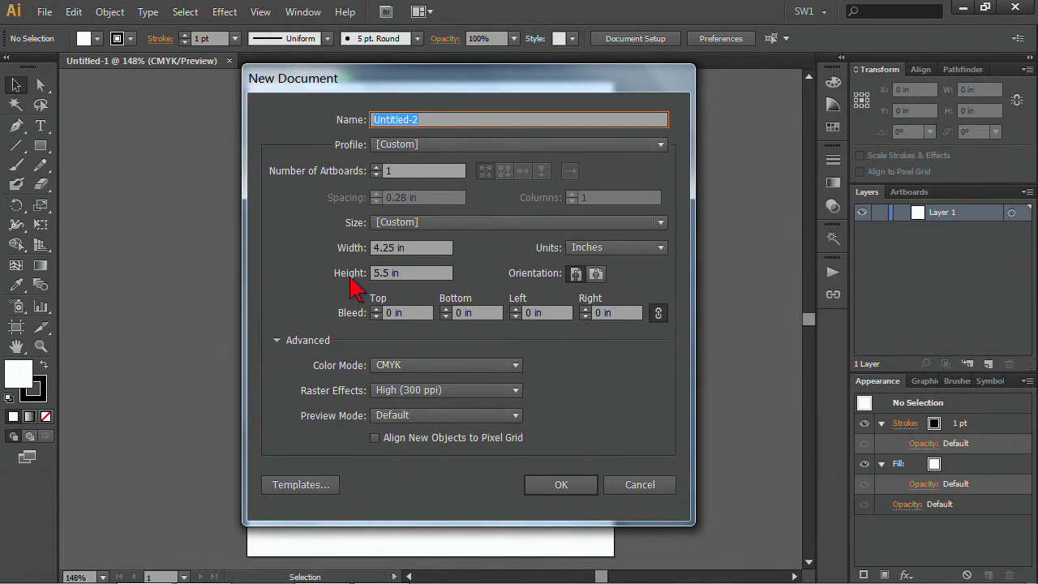
{"action": "left_click", "coordinate": [665, 146]}
{"action": "left_click", "coordinate": [666, 149]}
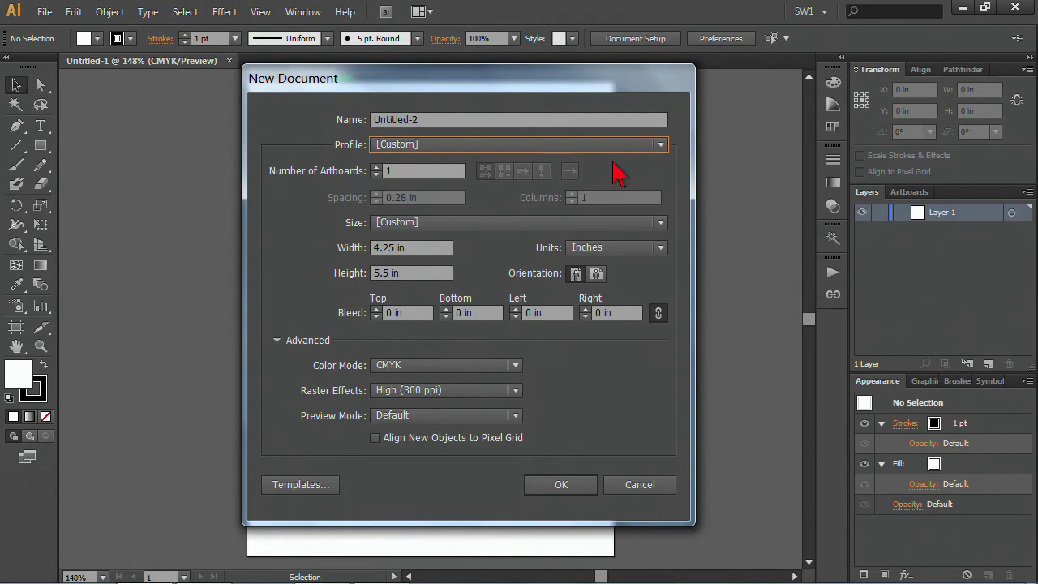
{"action": "left_click", "coordinate": [308, 490]}
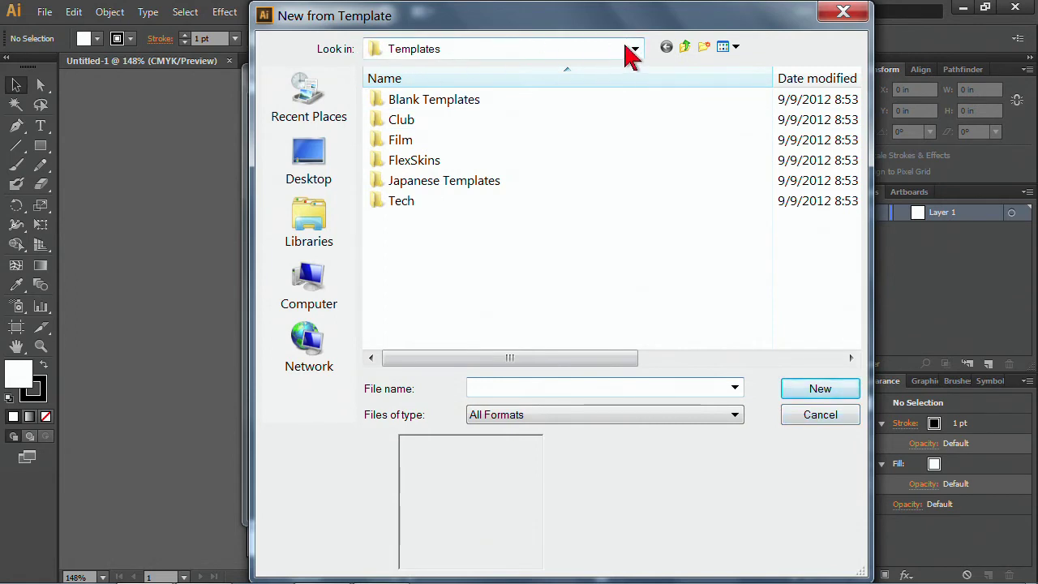
View the Templates folder path in the Look in list, then close the list
{"action": "left_click", "coordinate": [635, 50]}
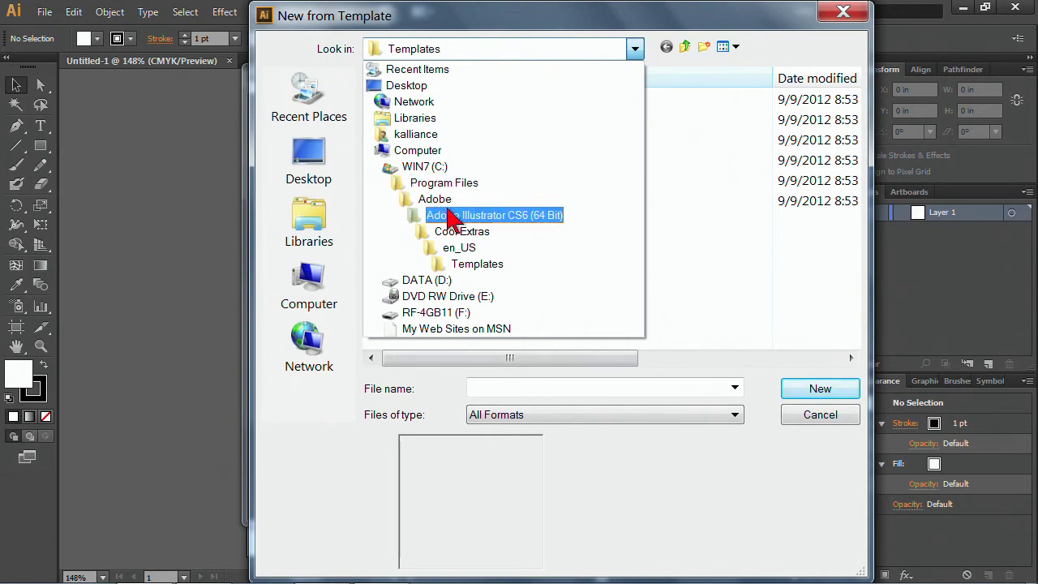
{"action": "left_click", "coordinate": [811, 426]}
Discard the second new document and start browsing the WIN7 (C:) drive for a file to open
{"action": "left_click", "coordinate": [811, 424]}
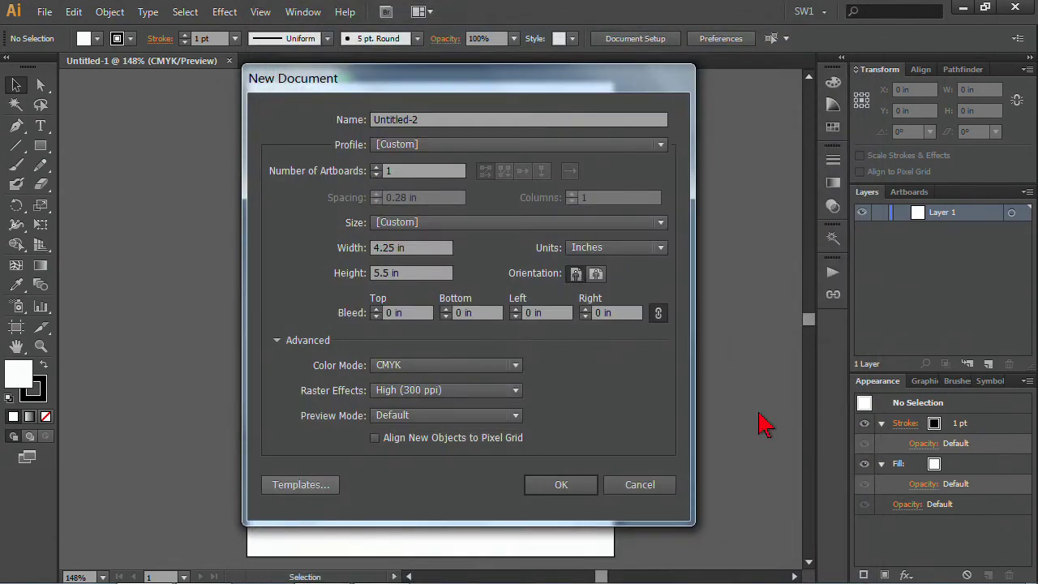
{"action": "left_click", "coordinate": [641, 486]}
{"action": "left_click", "coordinate": [42, 11]}
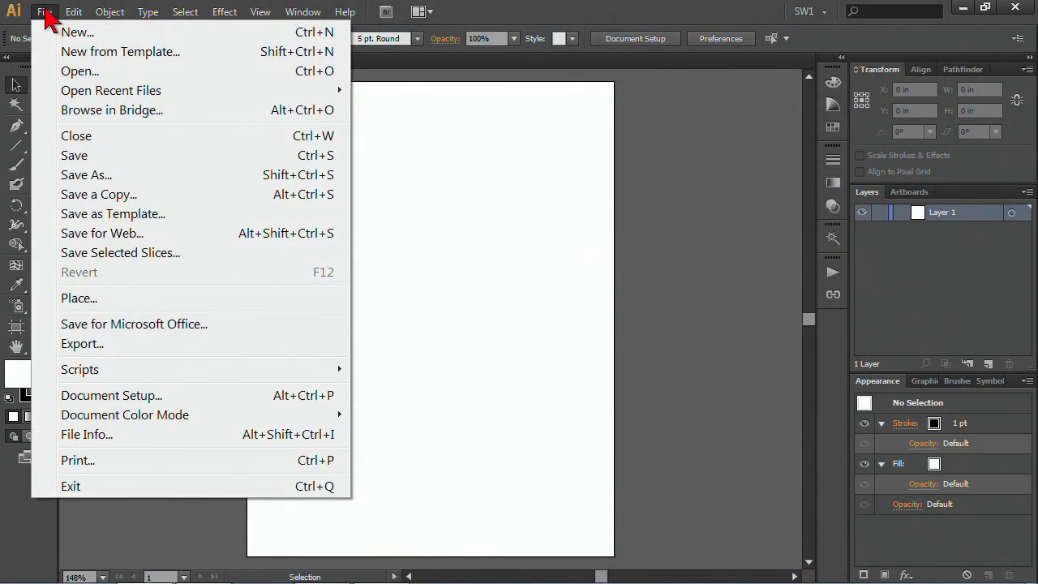
{"action": "left_click", "coordinate": [70, 72]}
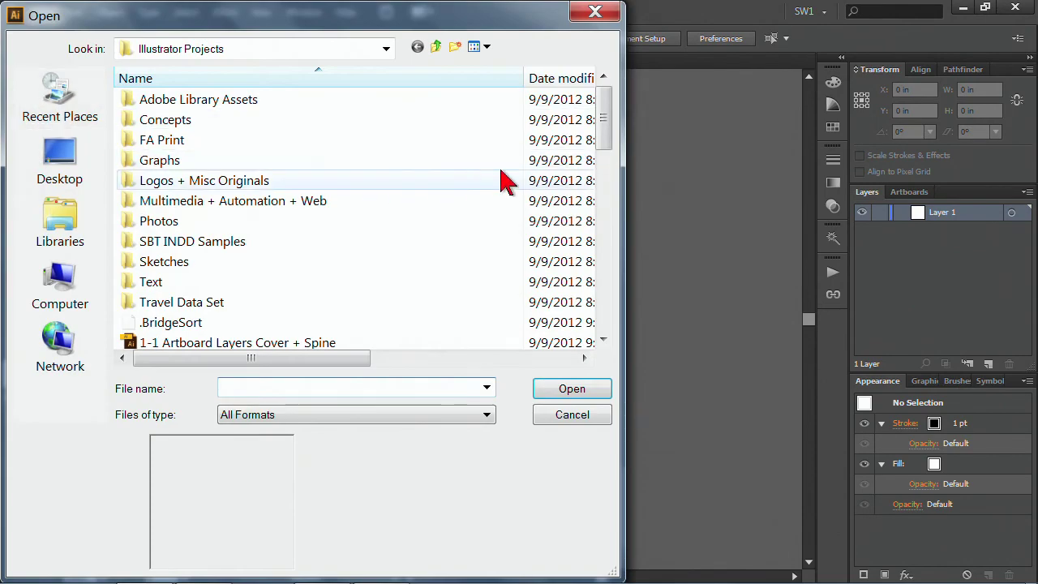
{"action": "left_click", "coordinate": [387, 49]}
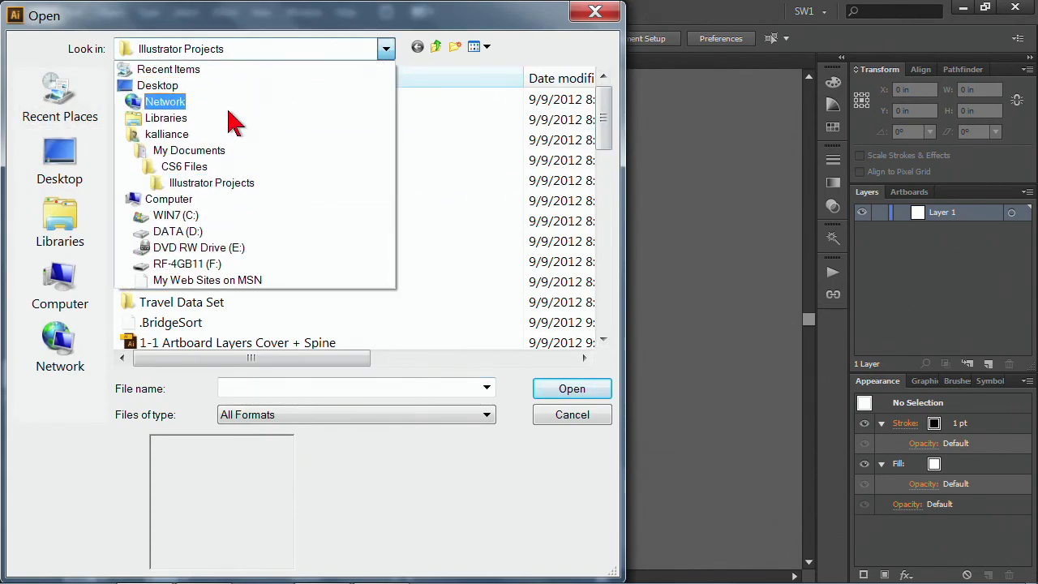
{"action": "left_click", "coordinate": [176, 215]}
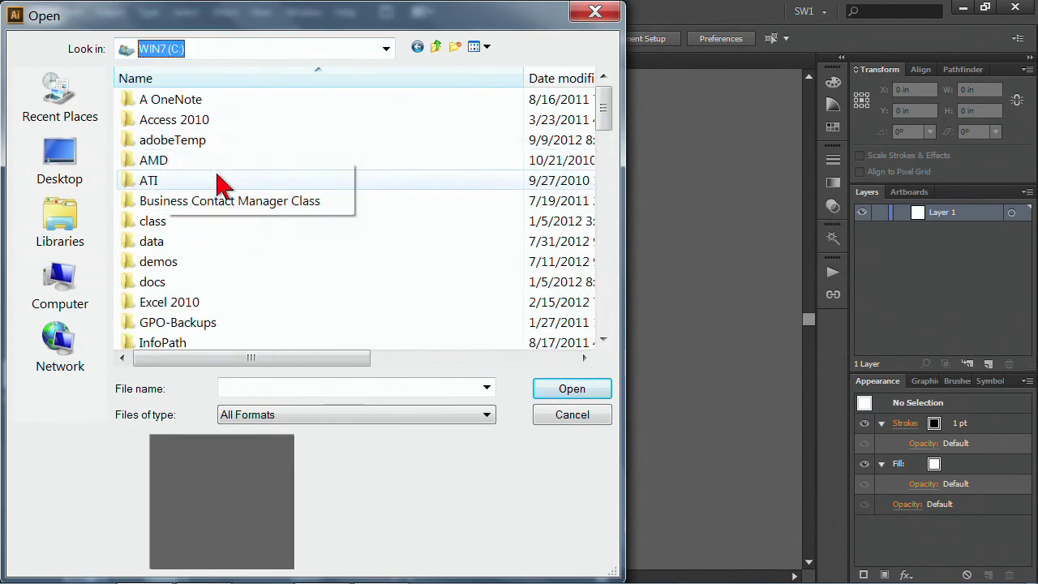
Open Nature's Journey from Program Files\Adobe\Adobe Illustrator CS6 (64 Bit)\Cool Extras\en_US\Sample Files\Sample Art
{"action": "left_click_drag", "start_coordinate": [607, 122], "coordinate": [604, 166]}
{"action": "double_click", "coordinate": [194, 284]}
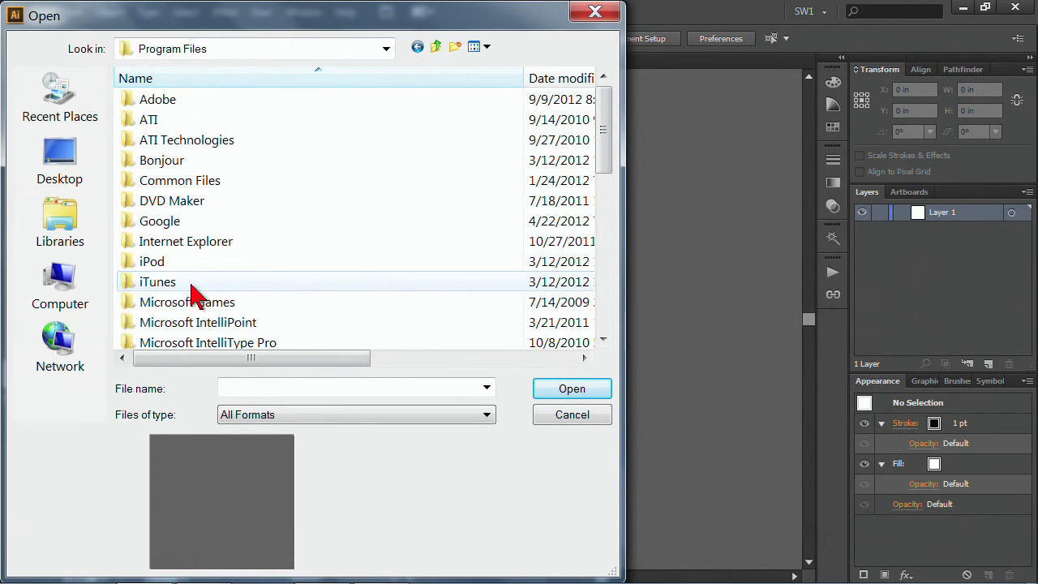
{"action": "double_click", "coordinate": [134, 99]}
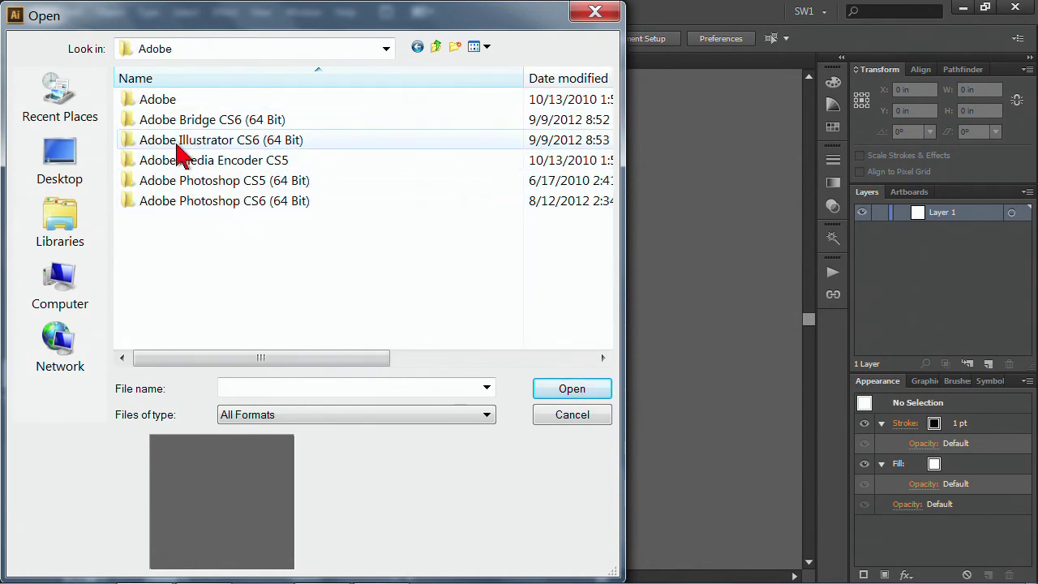
{"action": "double_click", "coordinate": [148, 142]}
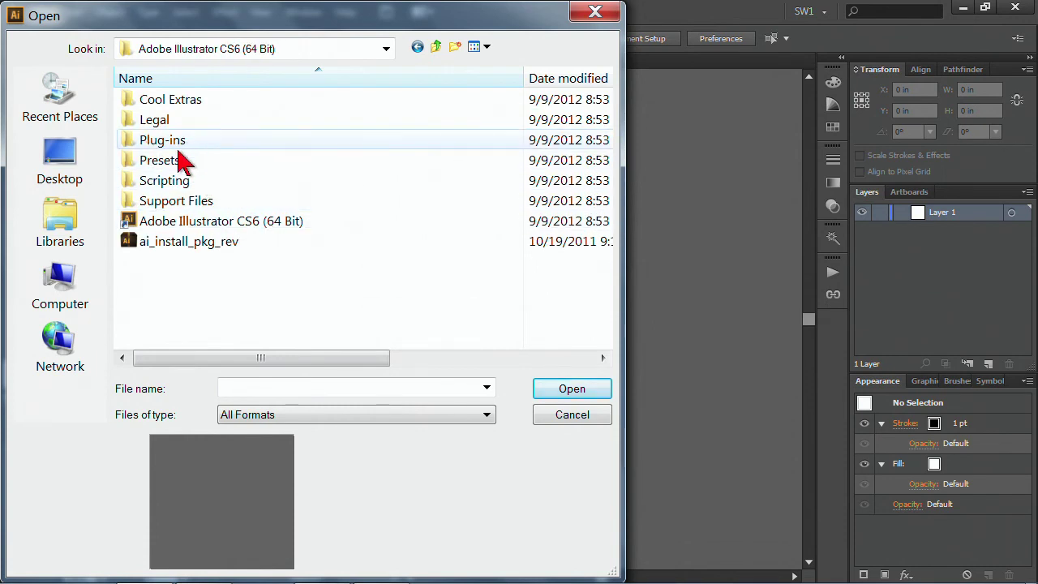
{"action": "double_click", "coordinate": [163, 101]}
{"action": "double_click", "coordinate": [163, 104]}
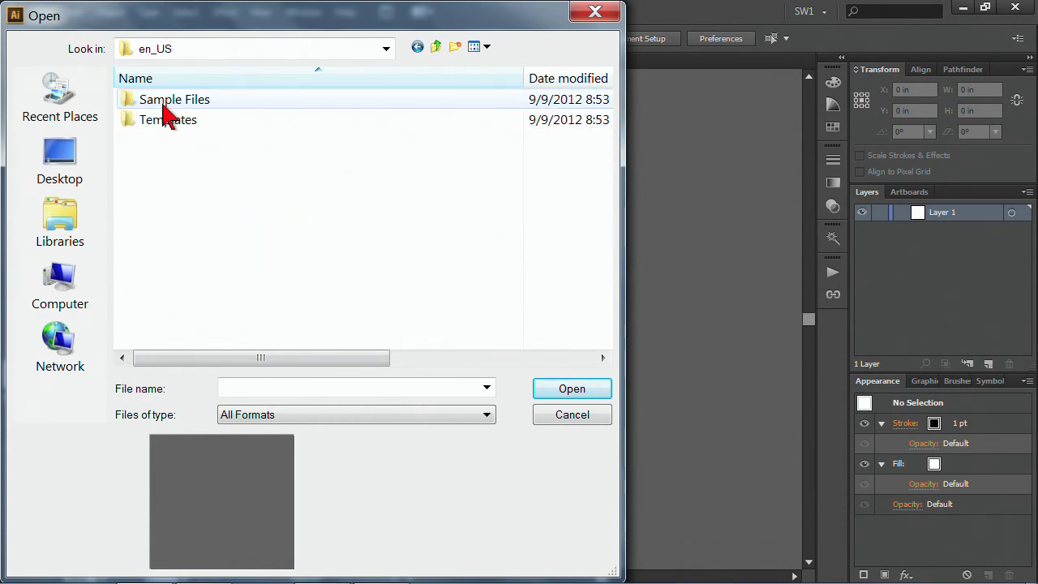
{"action": "double_click", "coordinate": [173, 105]}
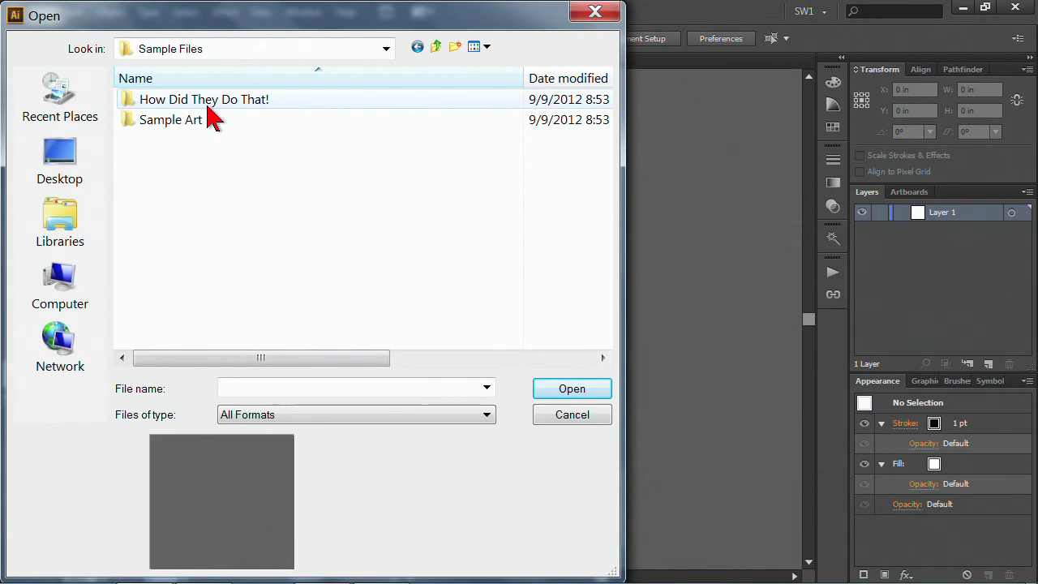
{"action": "double_click", "coordinate": [179, 121]}
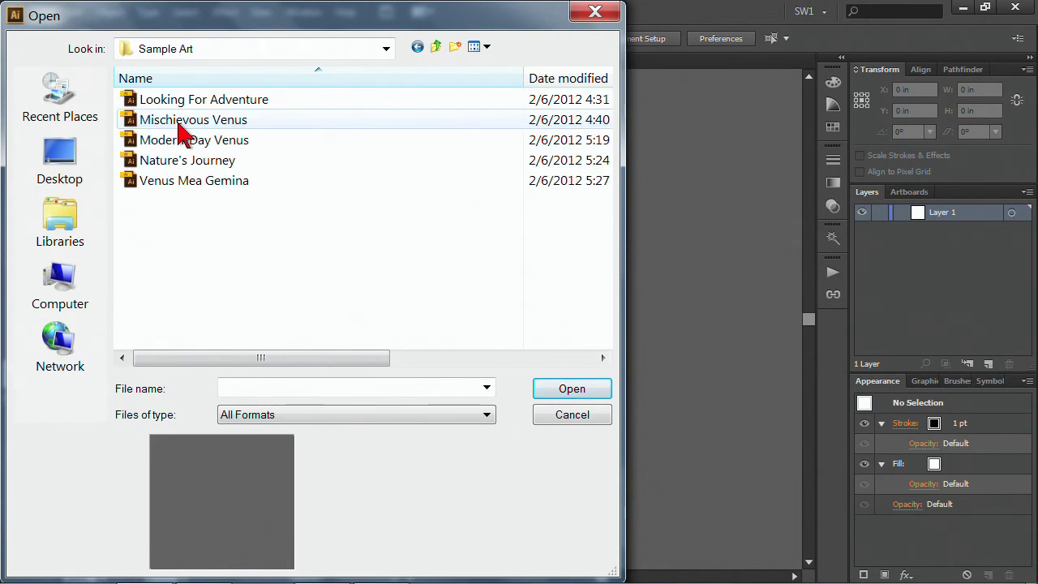
{"action": "double_click", "coordinate": [215, 167]}
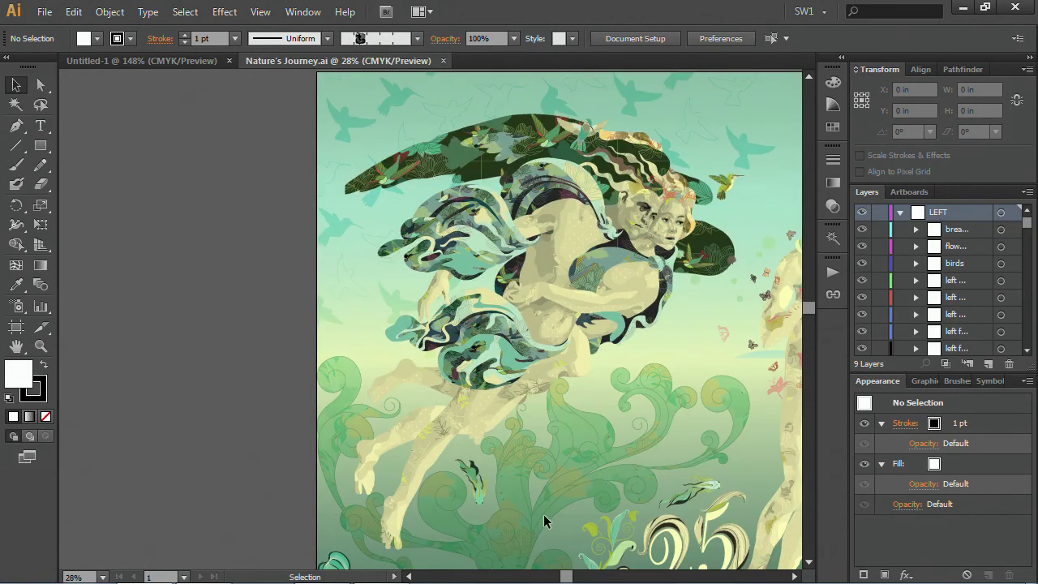
Close the Nature's Journey tab and review File > Open Recent Files without opening one
{"action": "left_click", "coordinate": [567, 576]}
{"action": "left_click_drag", "start_coordinate": [569, 577], "coordinate": [586, 581]}
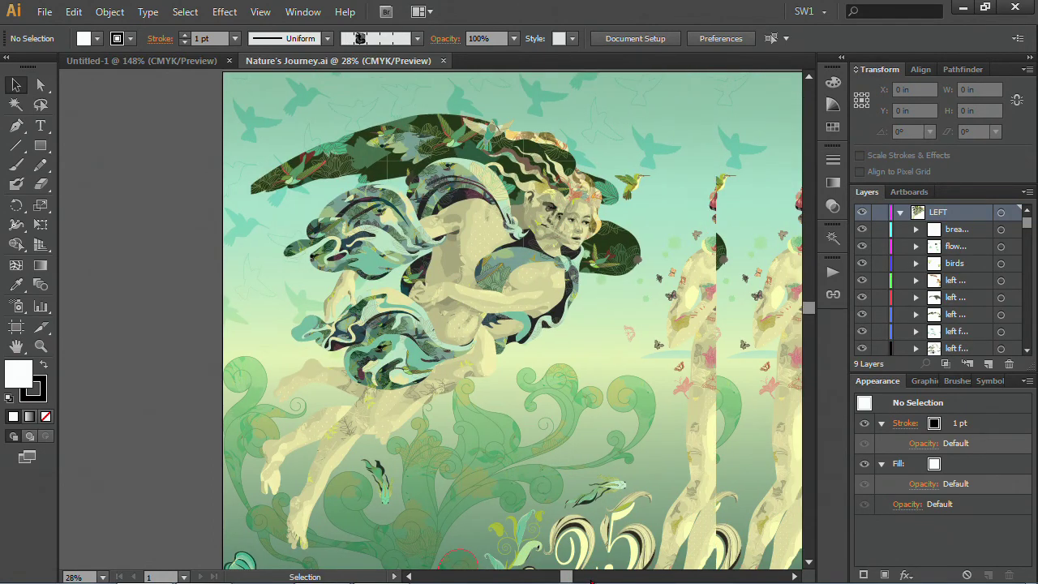
{"action": "left_click", "coordinate": [442, 61]}
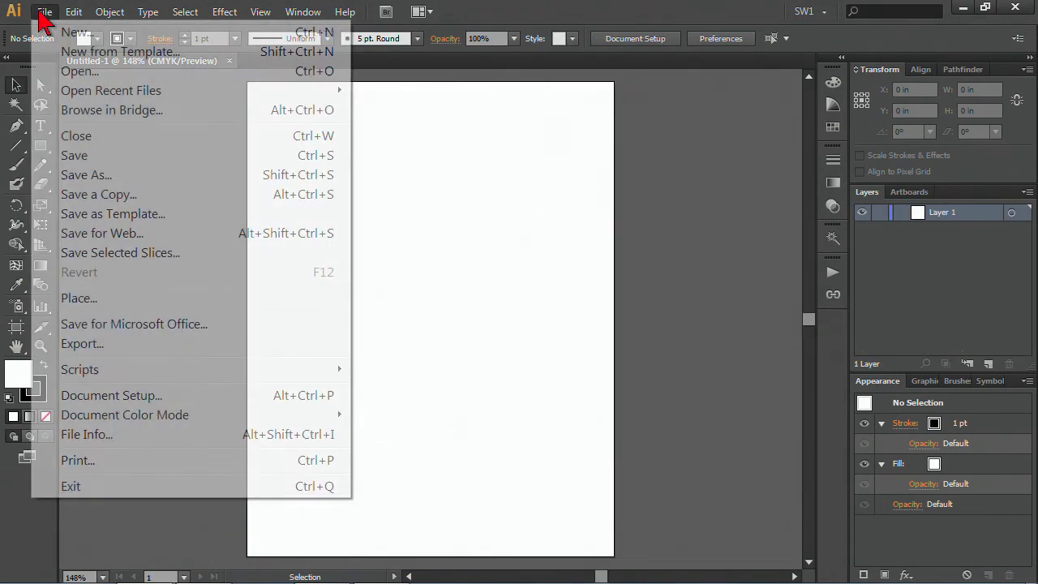
{"action": "mouse_move", "coordinate": [65, 90]}
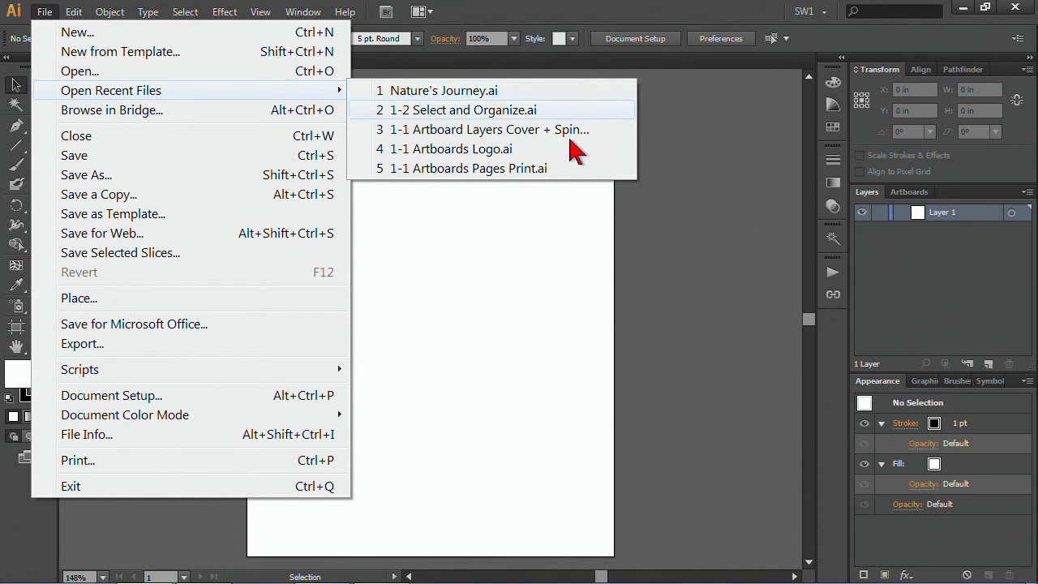
{"action": "left_click", "coordinate": [702, 164]}
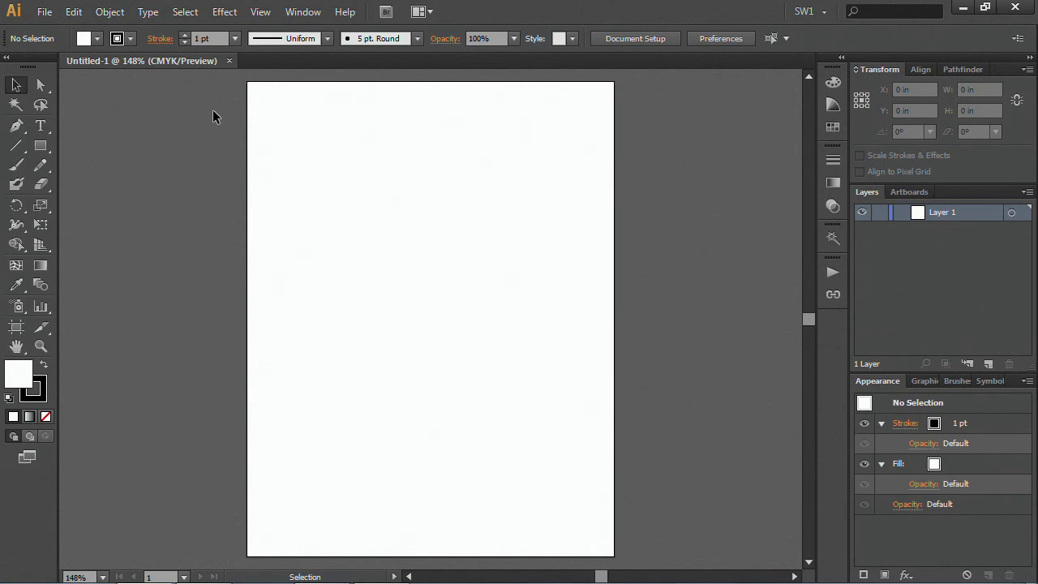
Minimize the Illustrator window so Adobe Bridge's Illustrator Projects folder shows
{"action": "left_click", "coordinate": [963, 7]}
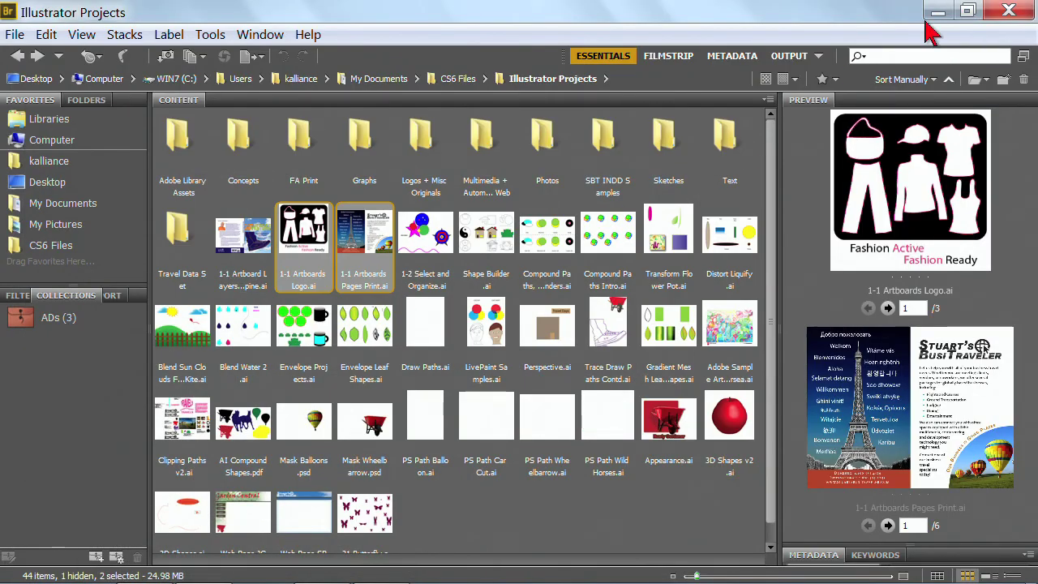